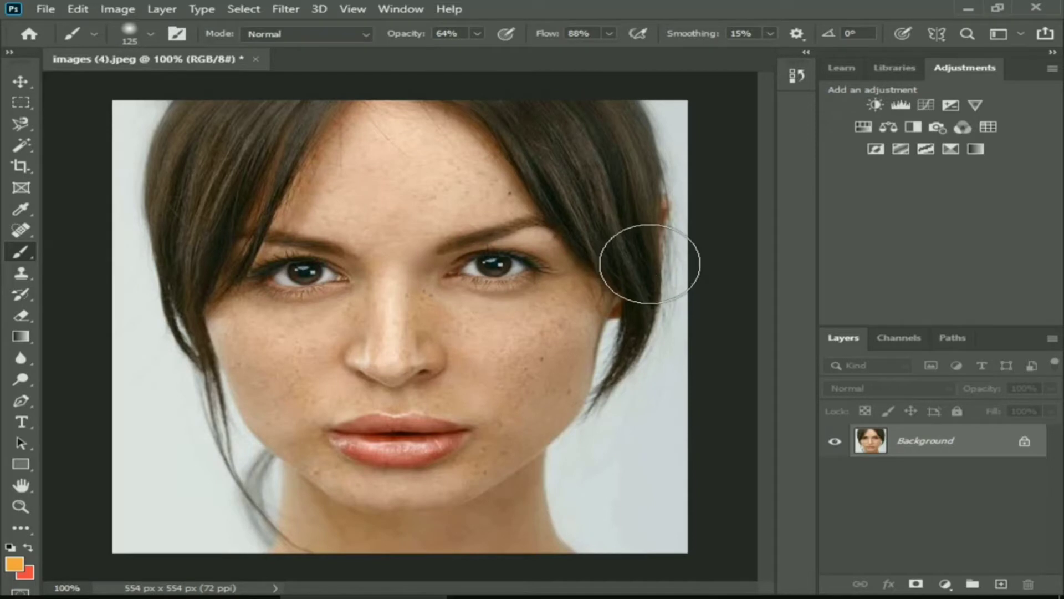
{"action": "key", "text": "ctrl+plus"}
{"action": "key", "text": "ctrl+plus"}
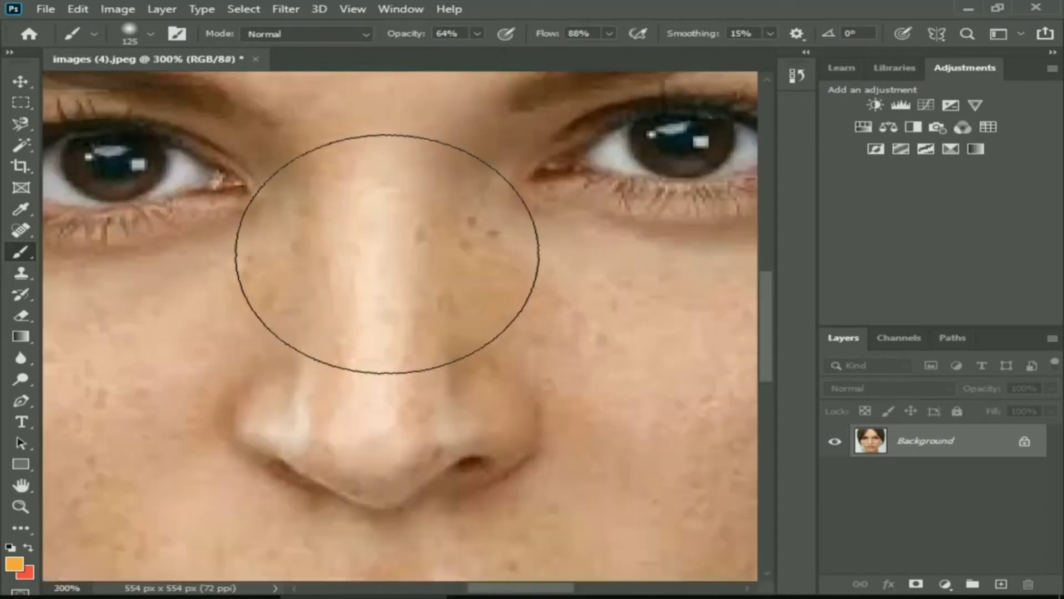
{"action": "key", "text": "ctrl+minus"}
{"action": "key", "text": "ctrl+minus"}
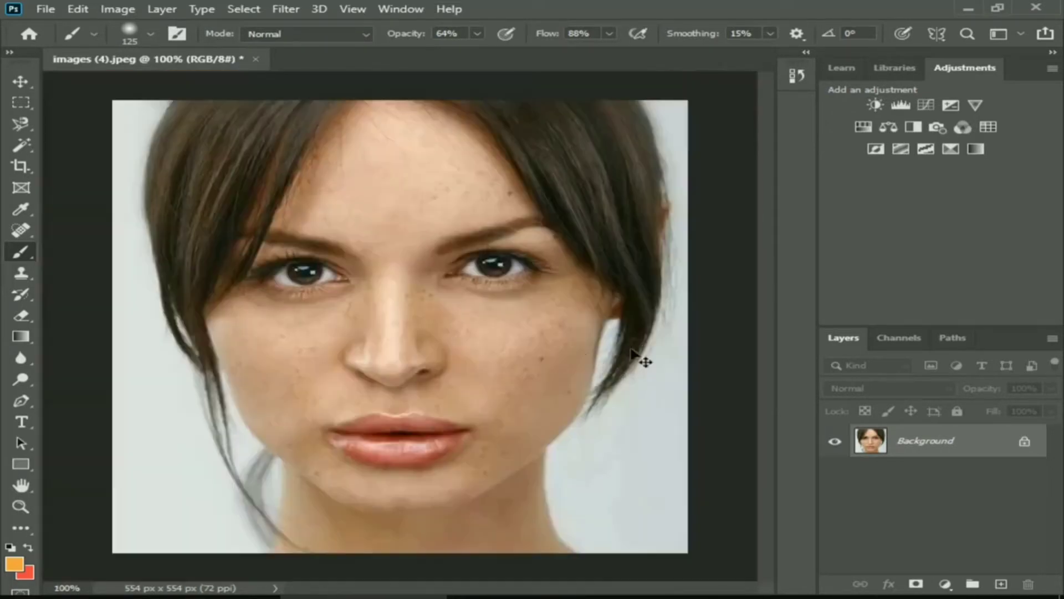
Duplicate the Background layer under the name "sof".
{"action": "left_click", "coordinate": [19, 80]}
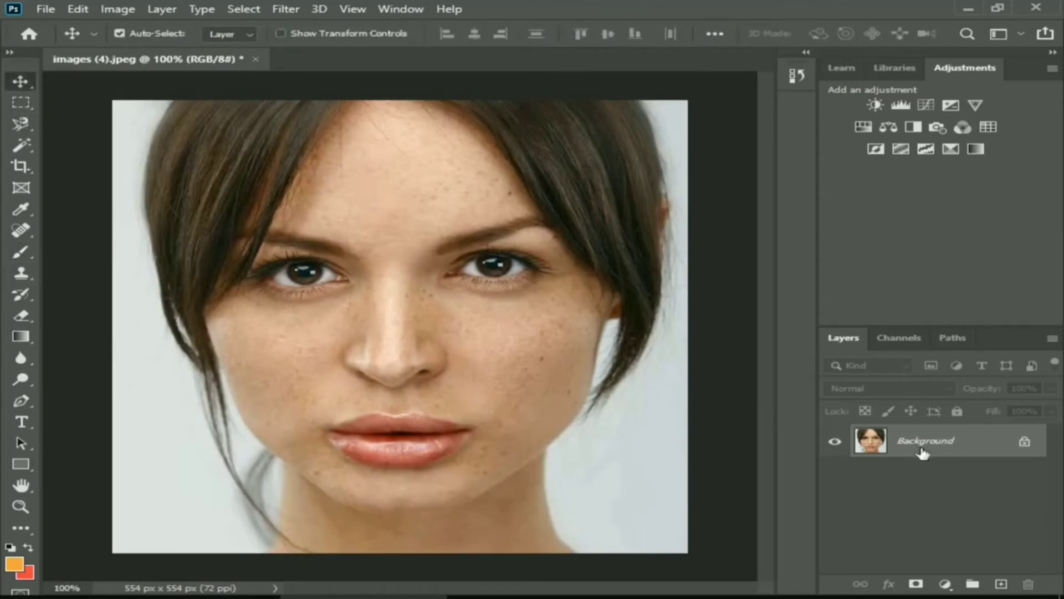
{"action": "left_click", "coordinate": [78, 9]}
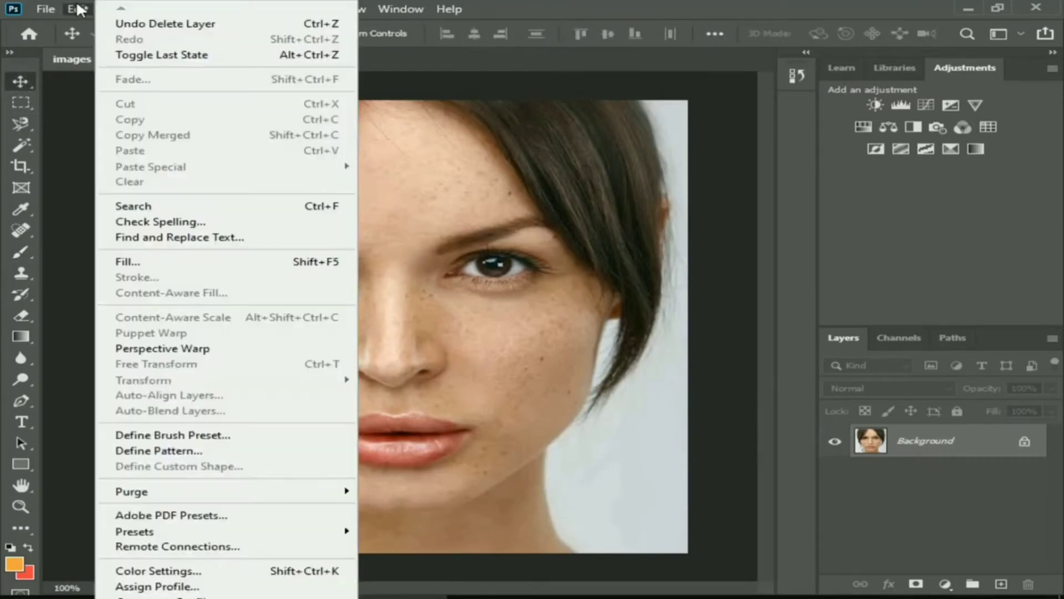
{"action": "left_click", "coordinate": [942, 480]}
{"action": "right_click", "coordinate": [931, 441]}
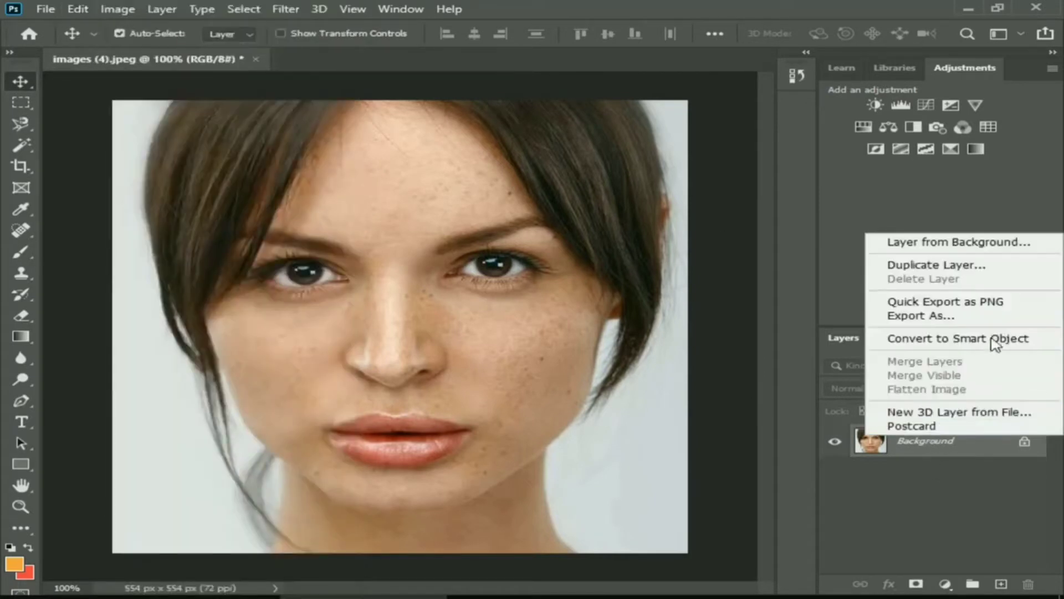
{"action": "left_click", "coordinate": [912, 268]}
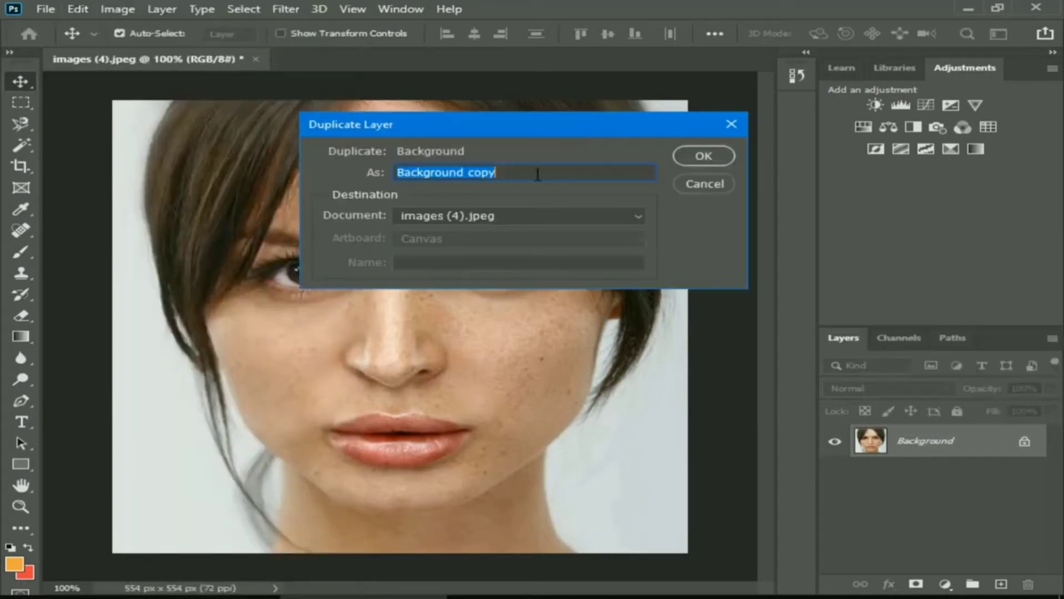
{"action": "type", "text": "sof"}
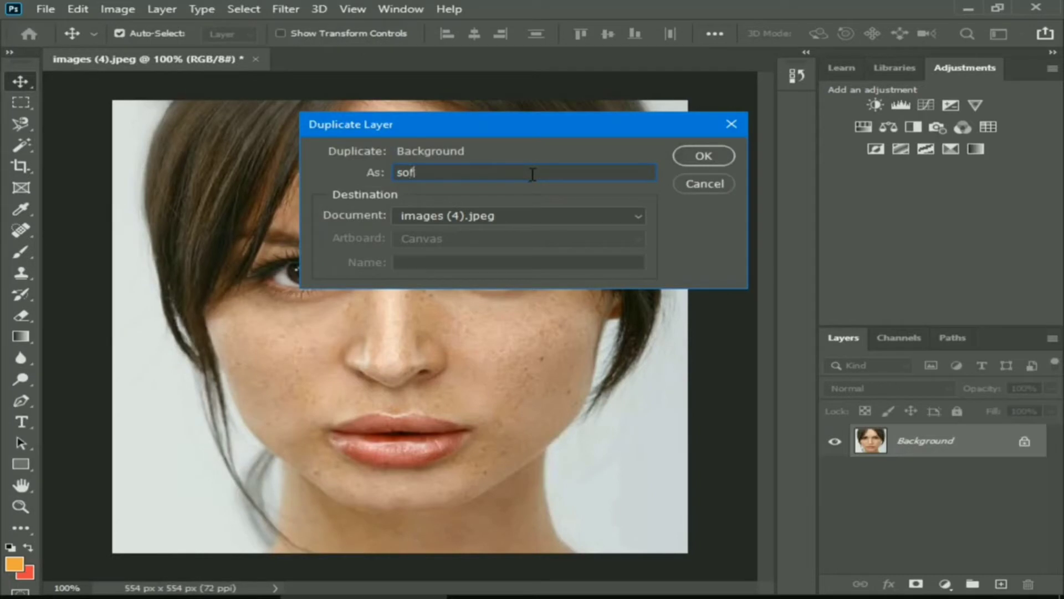
{"action": "left_click", "coordinate": [704, 156]}
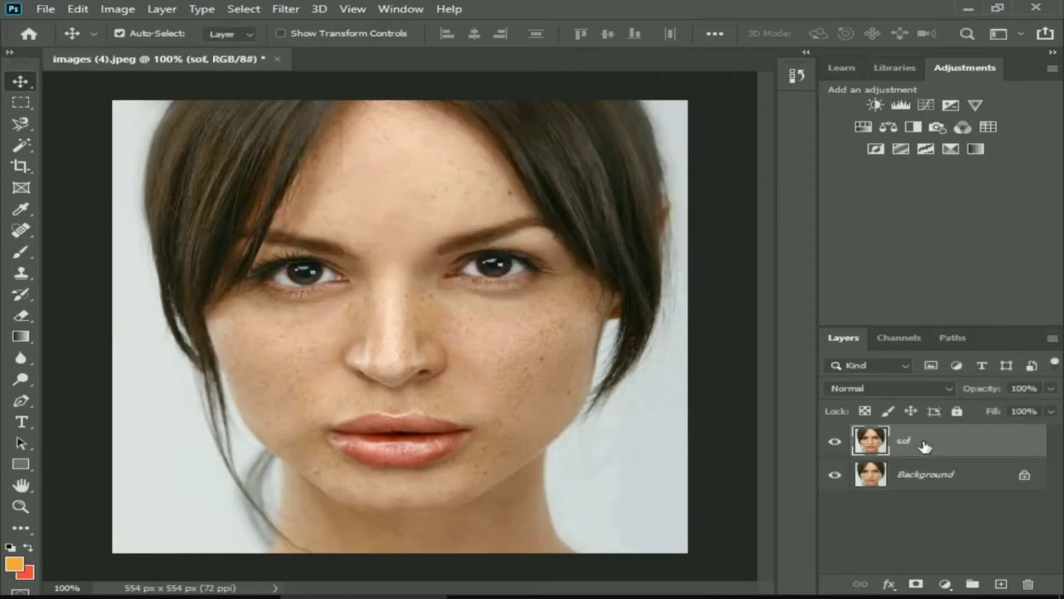
{"action": "right_click", "coordinate": [903, 452]}
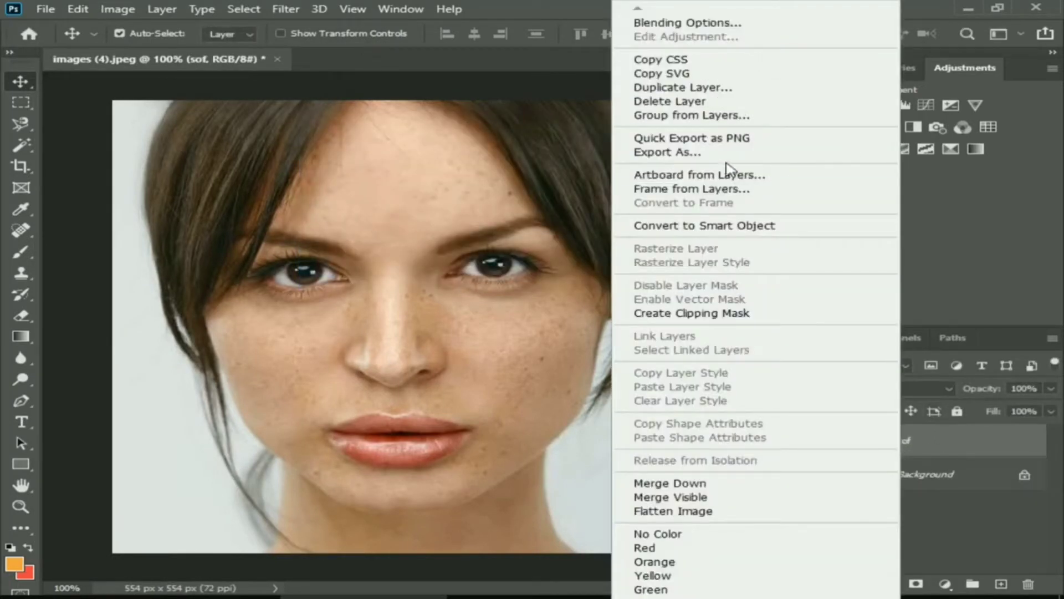
{"action": "left_click", "coordinate": [924, 507]}
{"action": "right_click", "coordinate": [871, 451]}
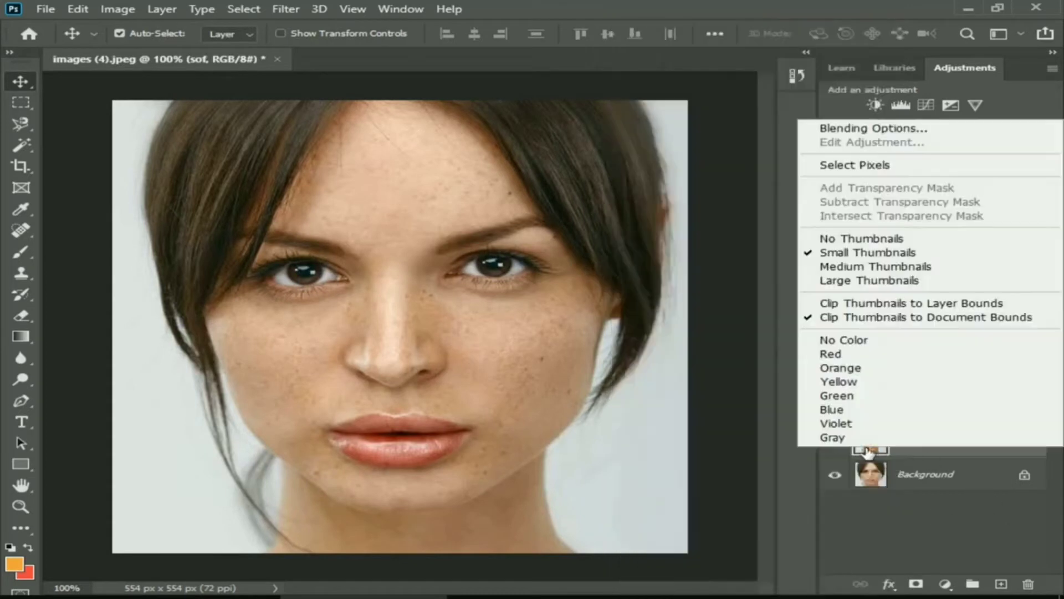
{"action": "left_click", "coordinate": [961, 506]}
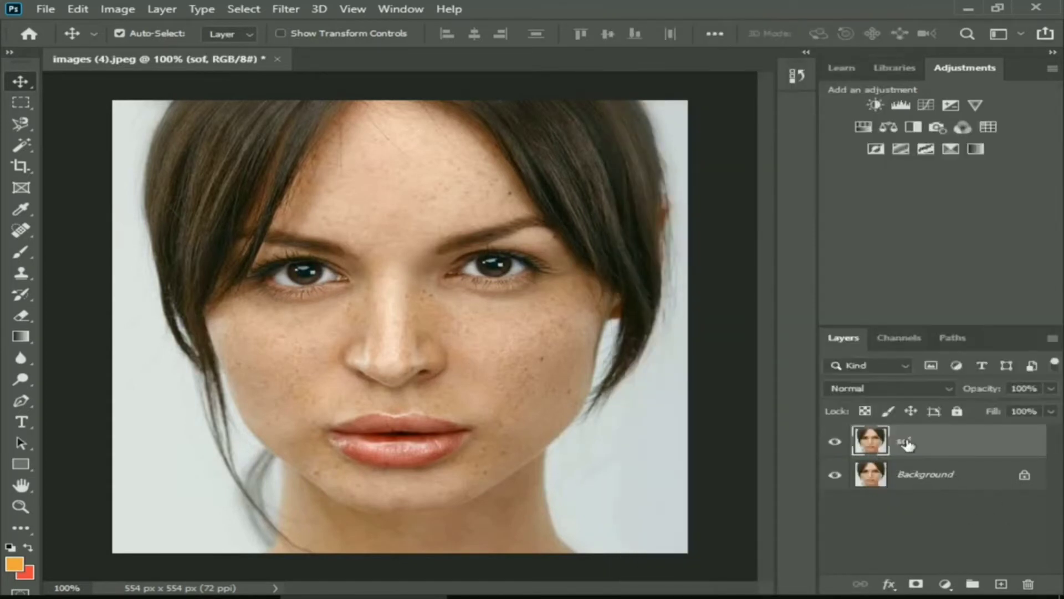
Duplicate the sof layer and hide the copy, leaving the original sof layer selected.
{"action": "key", "text": "ctrl+j"}
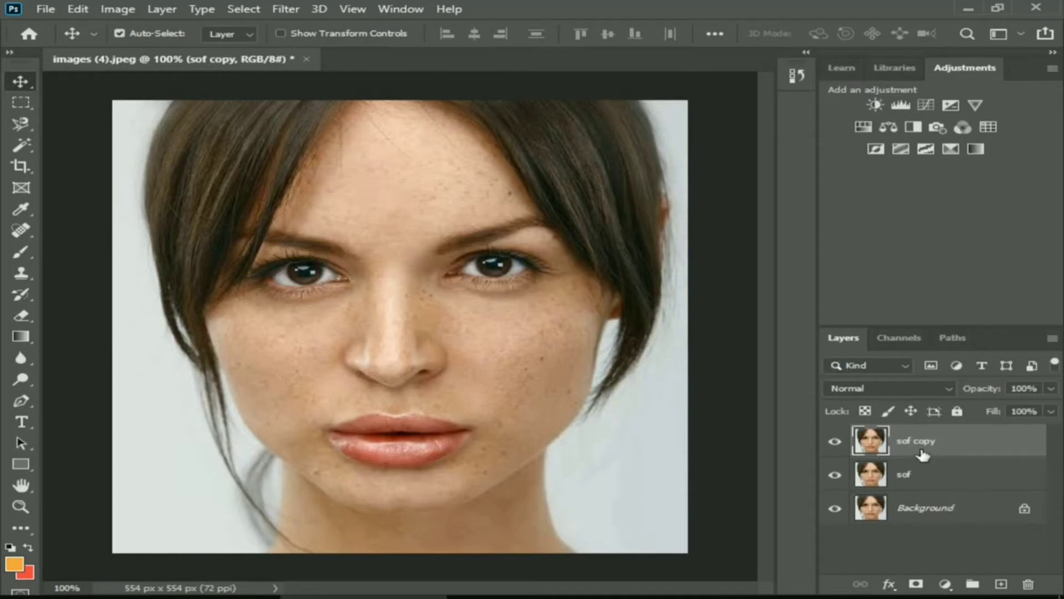
{"action": "left_click", "coordinate": [963, 509]}
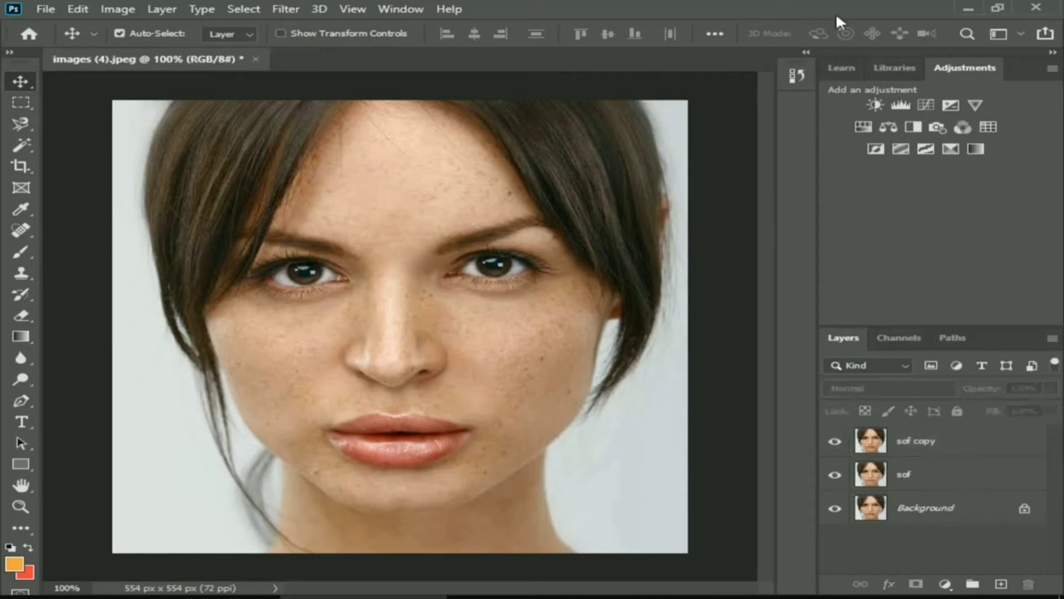
{"action": "left_click", "coordinate": [909, 475]}
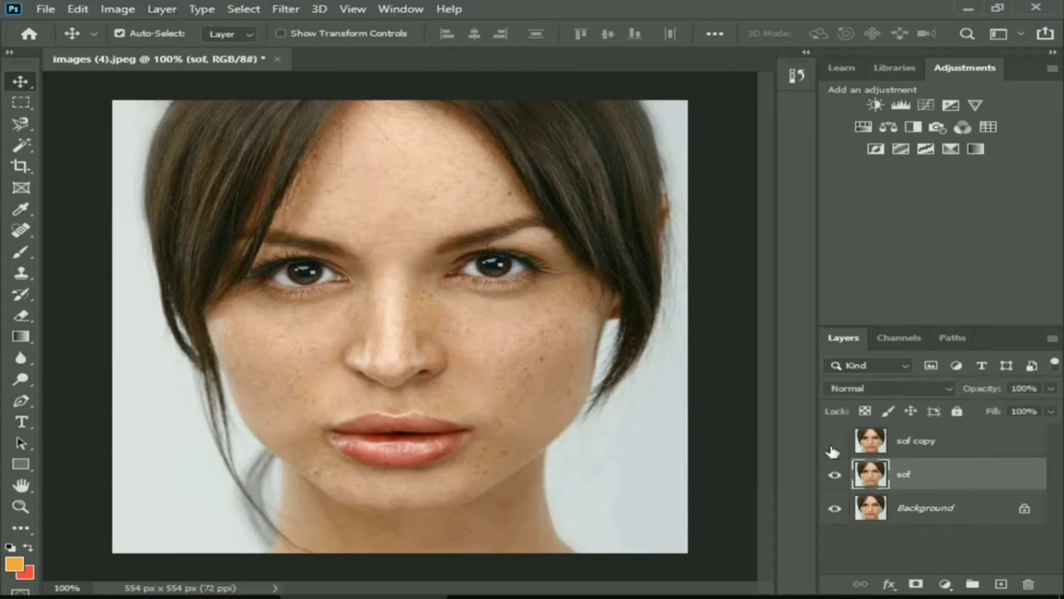
Apply a Gaussian Blur with a radius of 3.0 pixels to the sof layer.
{"action": "left_click", "coordinate": [251, 11]}
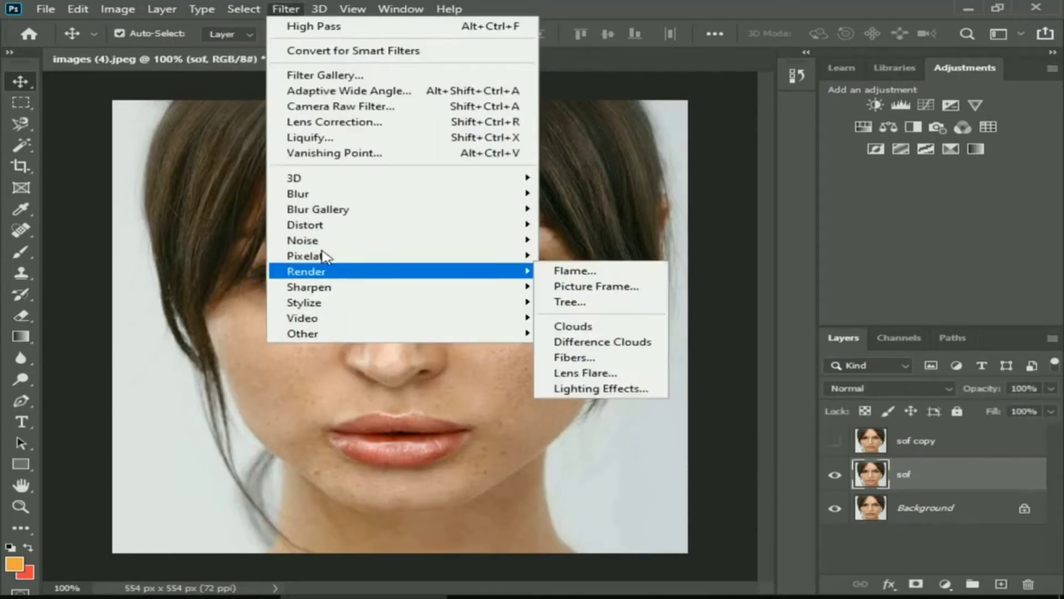
{"action": "mouse_move", "coordinate": [441, 194]}
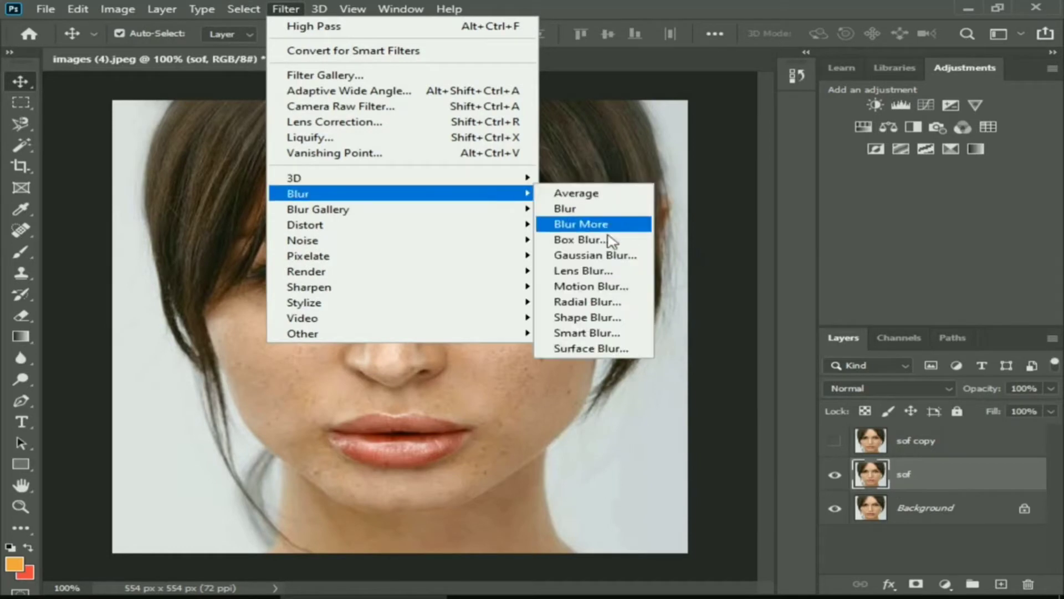
{"action": "left_click", "coordinate": [576, 261]}
{"action": "left_click_drag", "start_coordinate": [679, 190], "coordinate": [707, 237]}
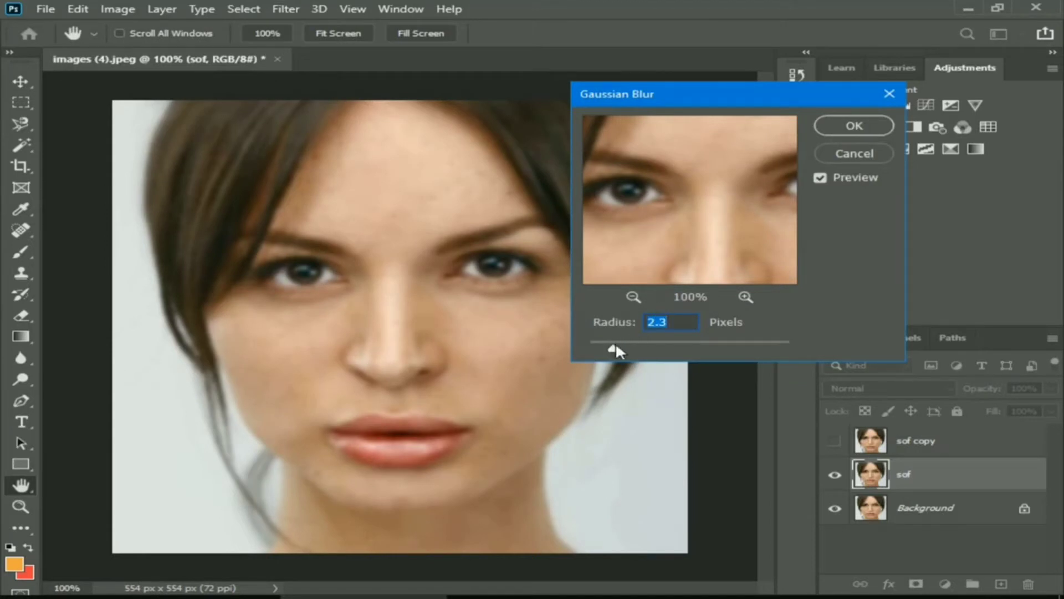
{"action": "mouse_move", "coordinate": [615, 345]}
{"action": "left_mouse_down"}
{"action": "mouse_move", "coordinate": [605, 346]}
{"action": "mouse_move", "coordinate": [621, 346]}
{"action": "left_mouse_up"}
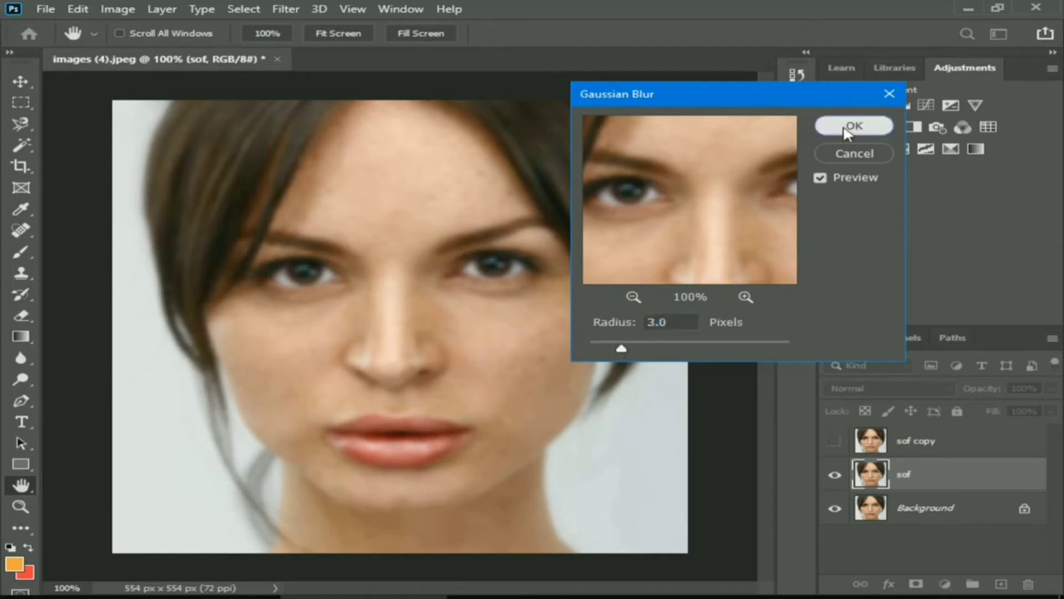
{"action": "left_click", "coordinate": [852, 125]}
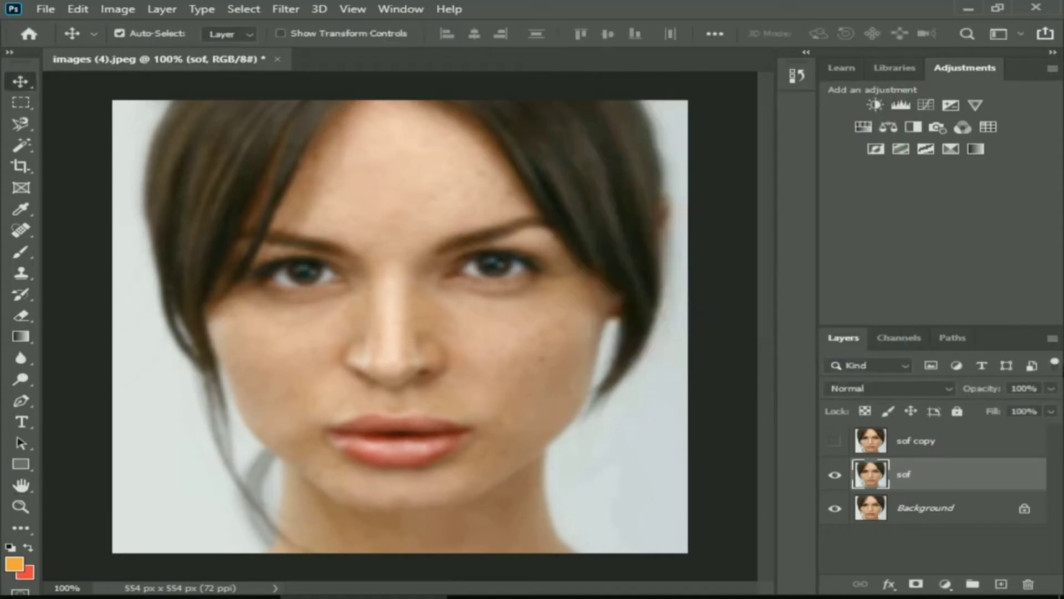
Show the sof copy layer and apply a High Pass filter with a radius of 1.1 pixels to it.
{"action": "left_click", "coordinate": [911, 447]}
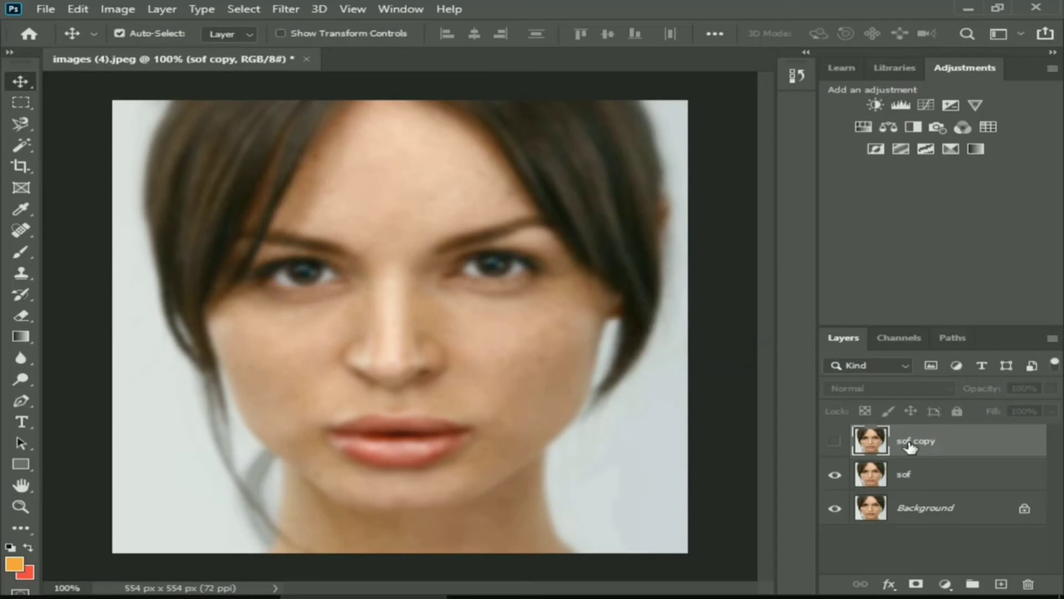
{"action": "left_click", "coordinate": [283, 9]}
{"action": "left_click", "coordinate": [835, 442]}
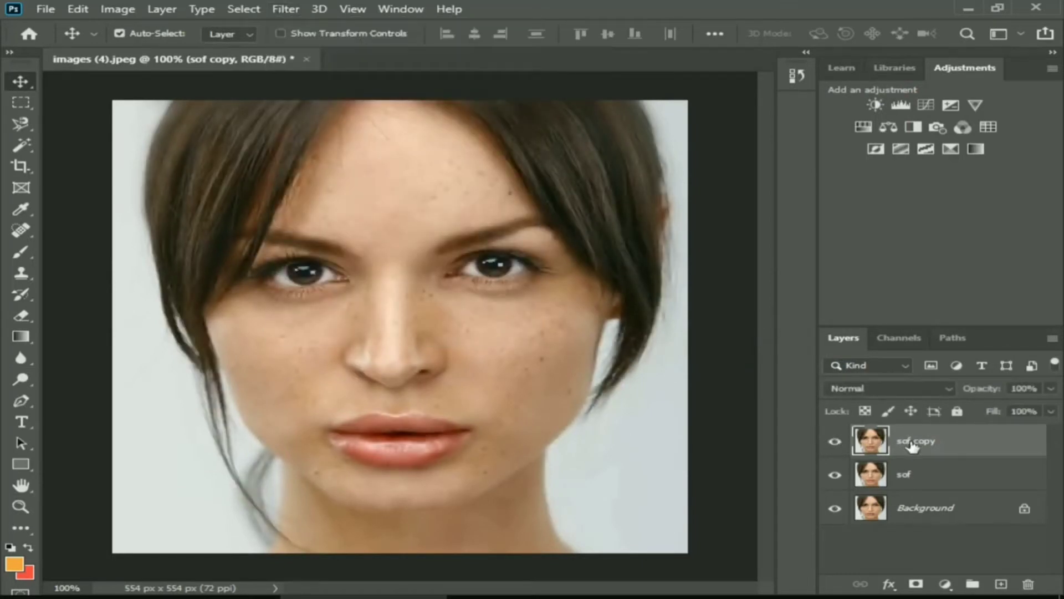
{"action": "left_click", "coordinate": [286, 10]}
{"action": "mouse_move", "coordinate": [405, 333]}
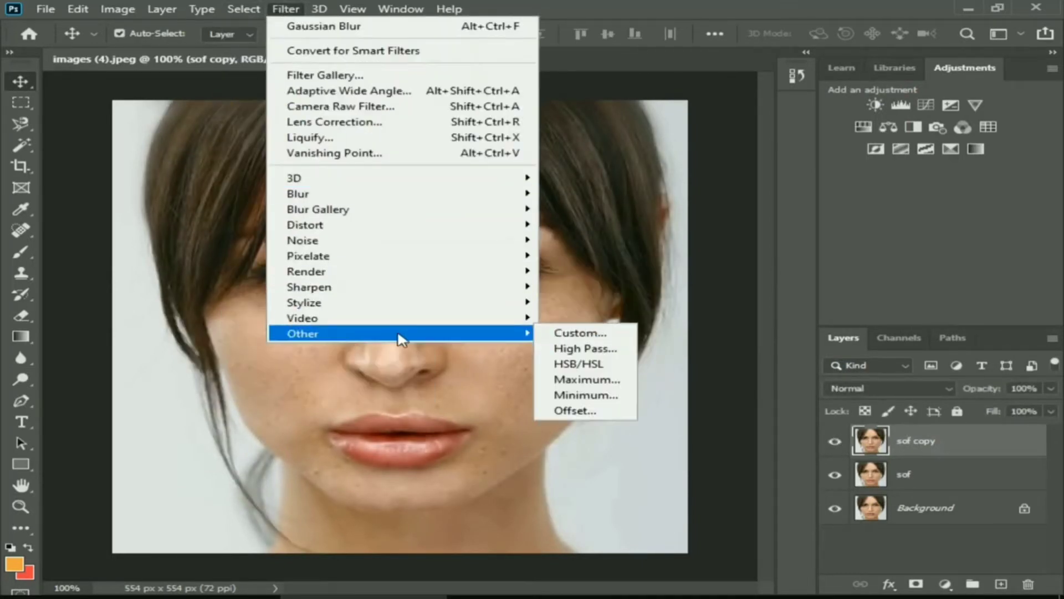
{"action": "left_click", "coordinate": [601, 355]}
{"action": "left_click_drag", "start_coordinate": [554, 172], "coordinate": [515, 272]}
{"action": "mouse_move", "coordinate": [399, 346]}
{"action": "left_mouse_down"}
{"action": "mouse_move", "coordinate": [382, 345]}
{"action": "mouse_move", "coordinate": [411, 342]}
{"action": "mouse_move", "coordinate": [386, 344]}
{"action": "left_mouse_up"}
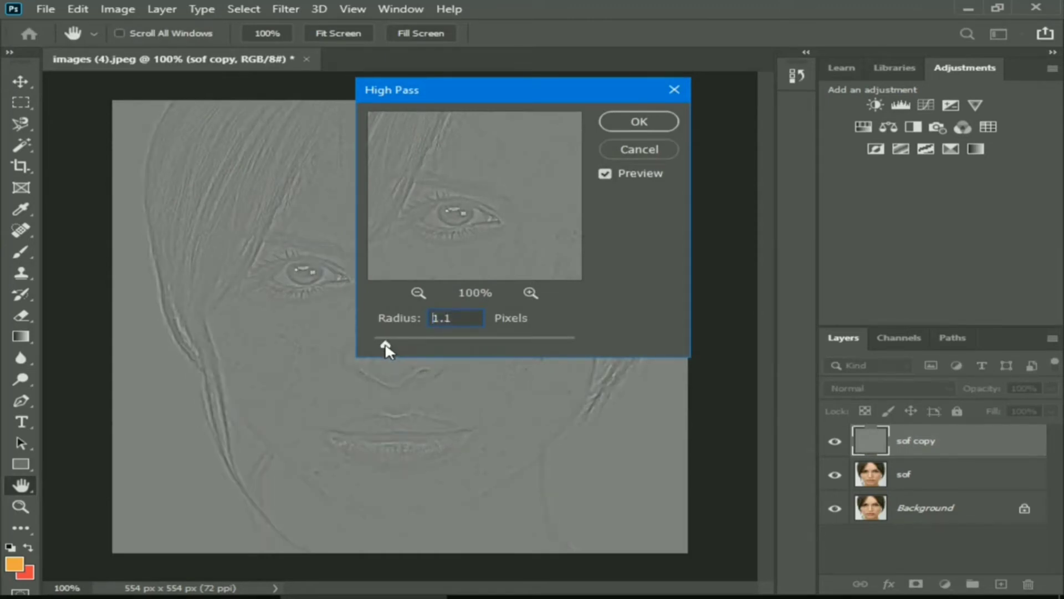
{"action": "left_click", "coordinate": [652, 126]}
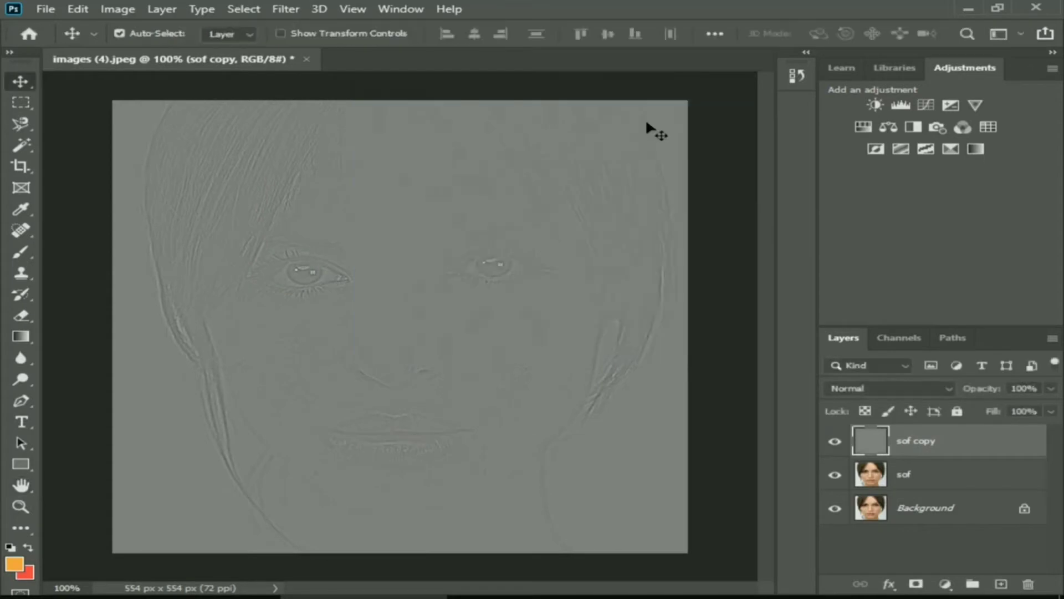
Set the blend mode of the sof copy layer to Linear Light, keeping the layer visible.
{"action": "left_click", "coordinate": [834, 443]}
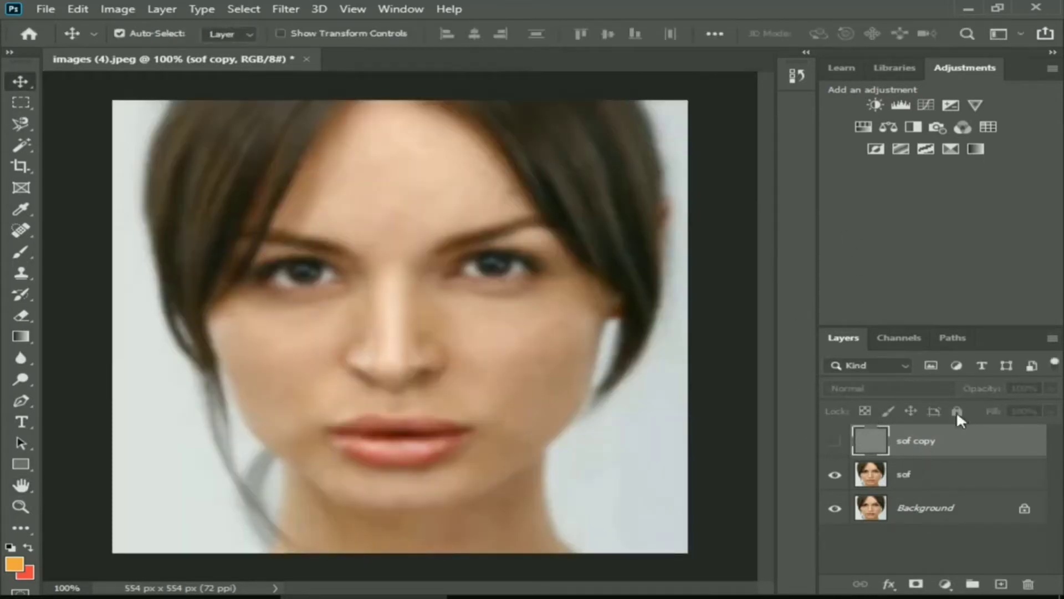
{"action": "left_click", "coordinate": [836, 442]}
{"action": "left_click", "coordinate": [941, 389]}
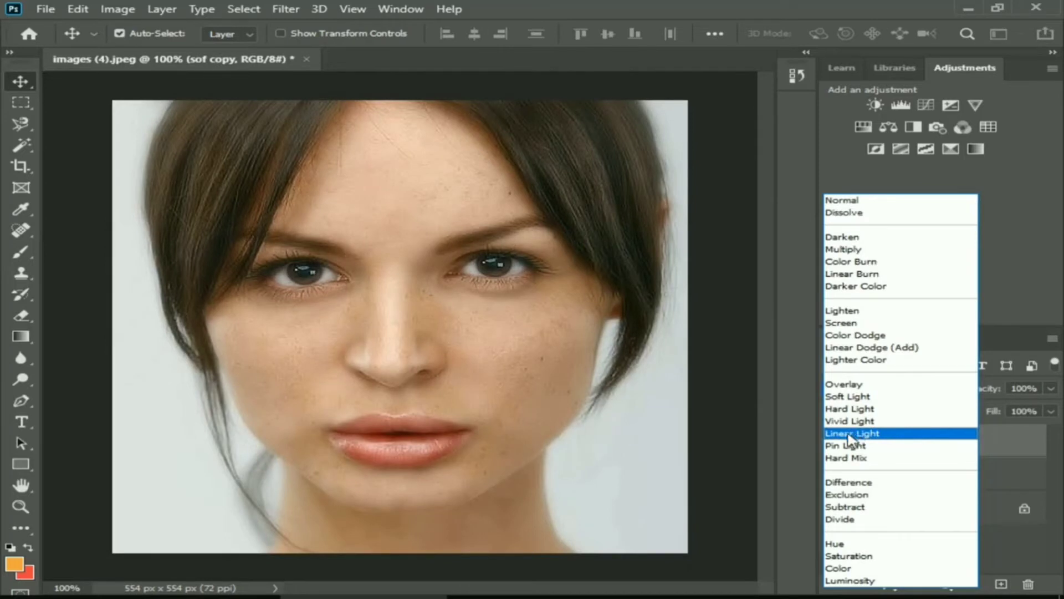
{"action": "left_click", "coordinate": [851, 434]}
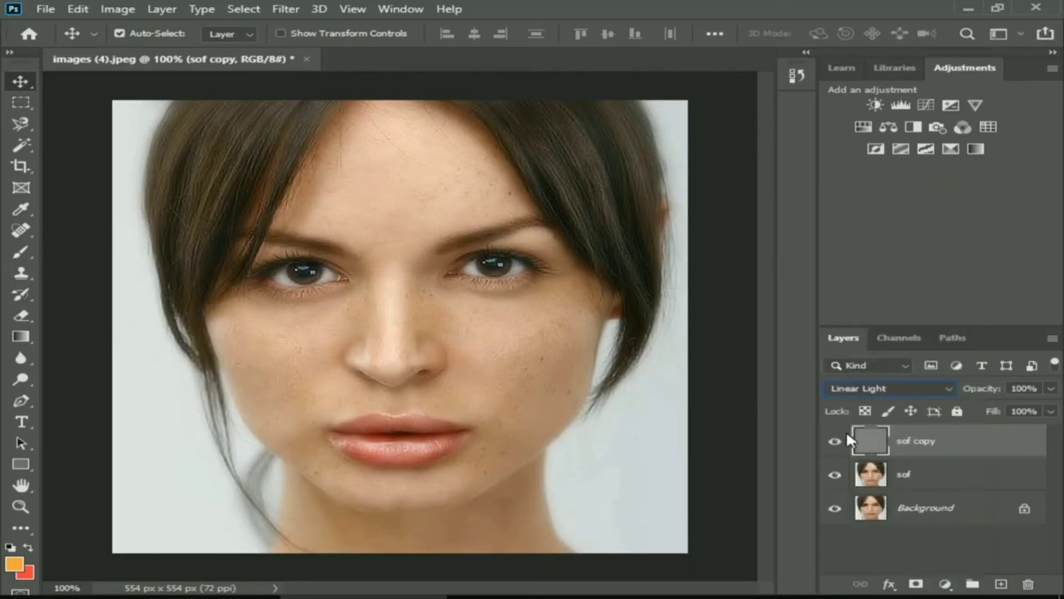
Set the blend mode of the blurred sof layer to Normal.
{"action": "left_click", "coordinate": [917, 480]}
{"action": "left_click", "coordinate": [886, 388]}
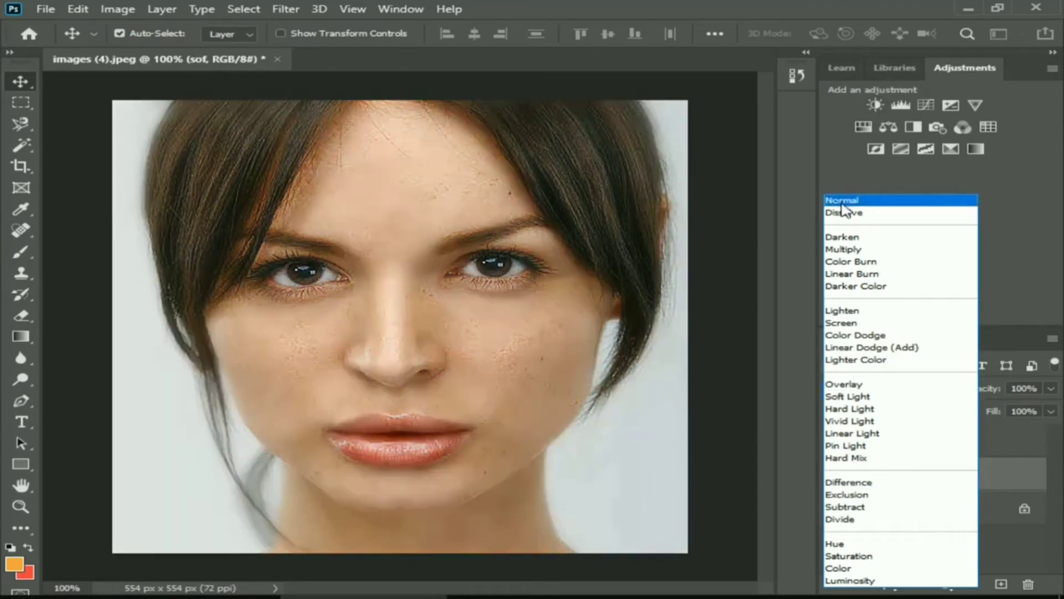
{"action": "left_click", "coordinate": [842, 203]}
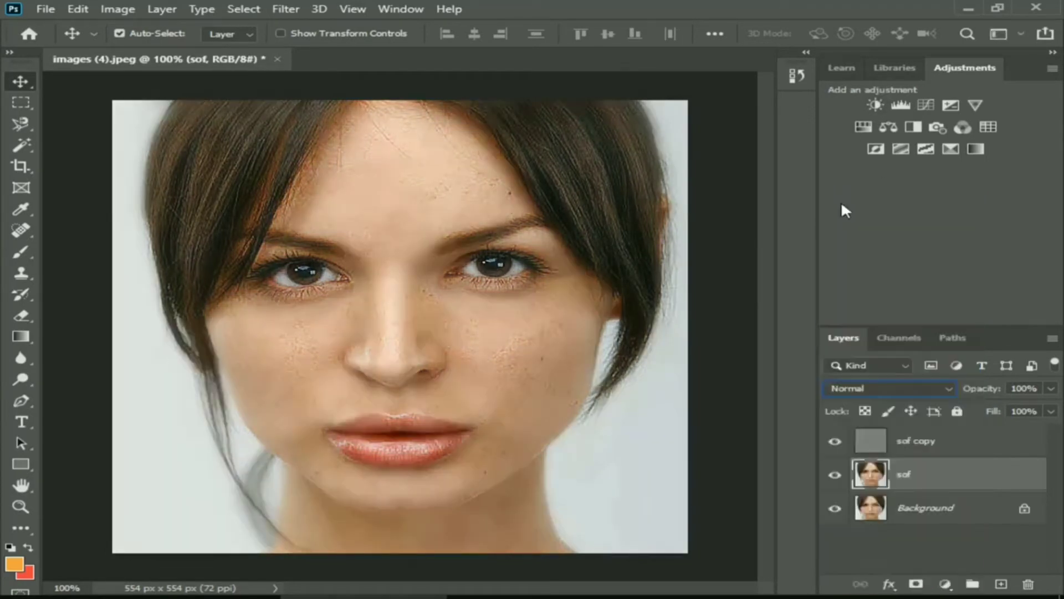
Hide the sof copy layer and group it with the sof layer under a black layer mask.
{"action": "left_click", "coordinate": [898, 444]}
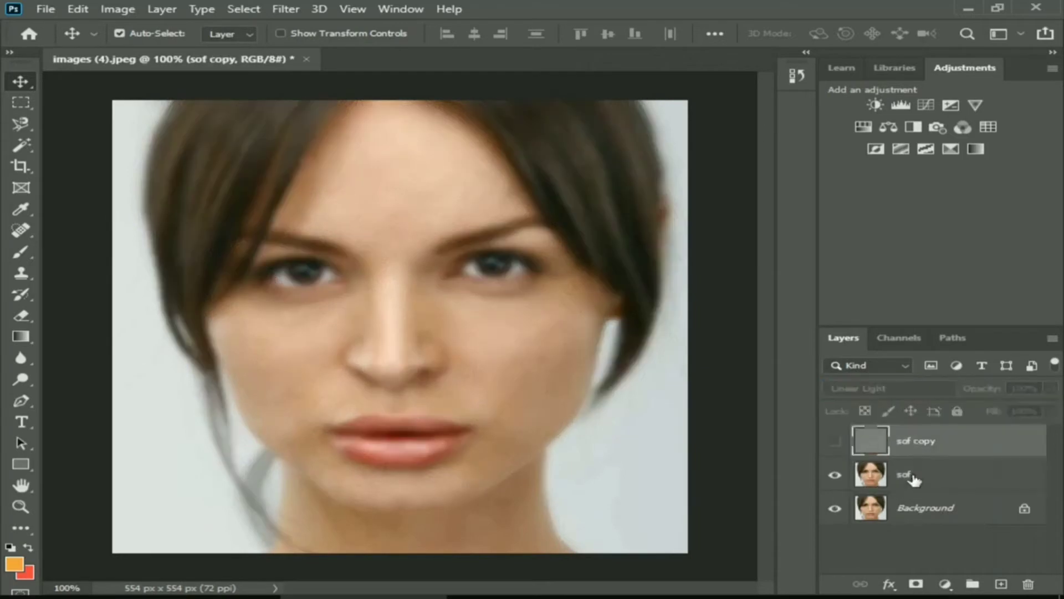
{"action": "left_click", "coordinate": [914, 479], "text": "shift"}
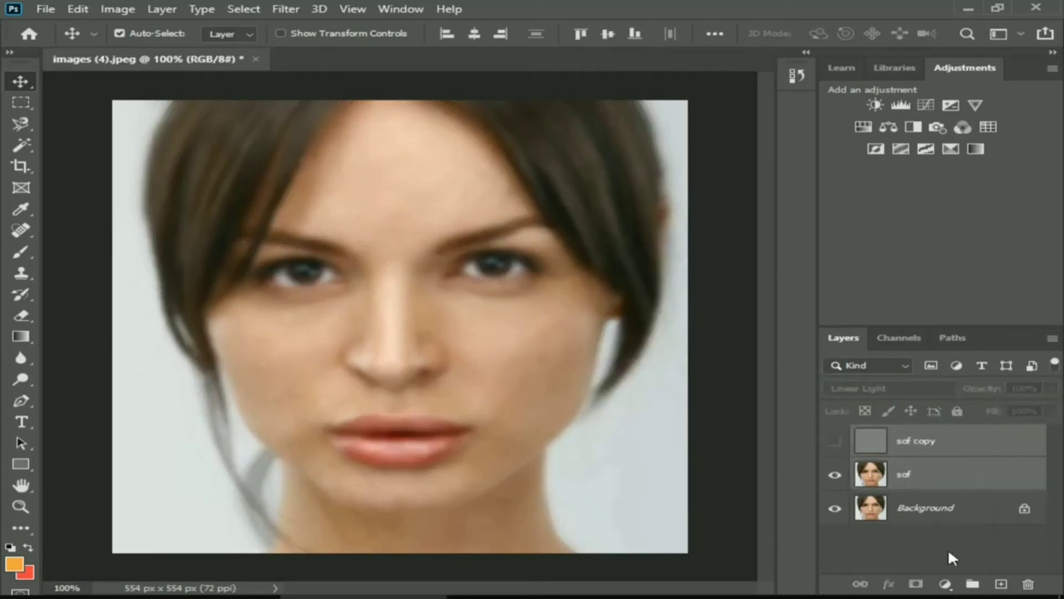
{"action": "left_click", "coordinate": [973, 586]}
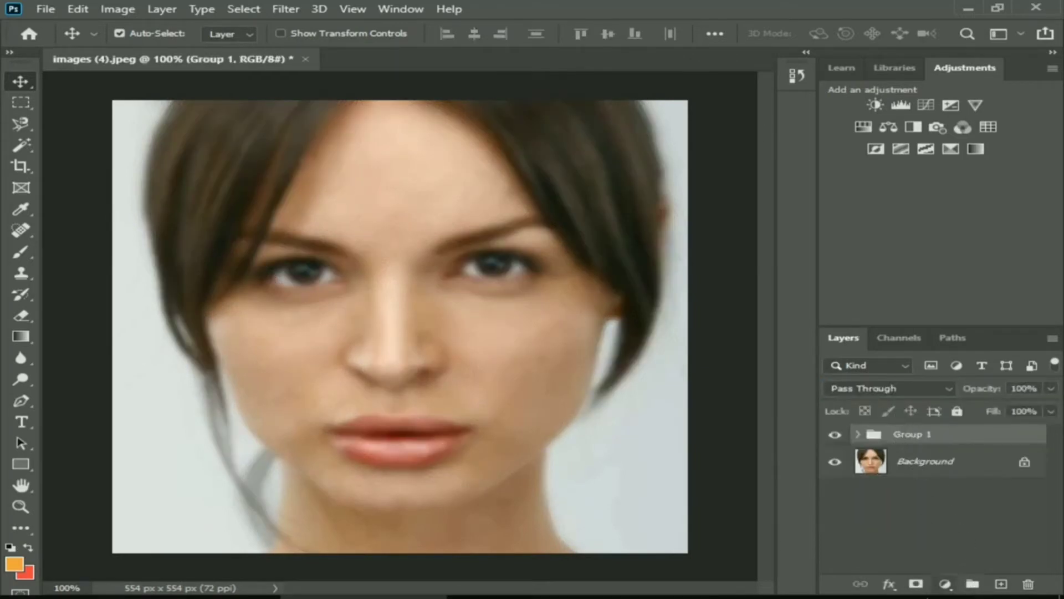
{"action": "left_click", "coordinate": [917, 586], "text": "alt"}
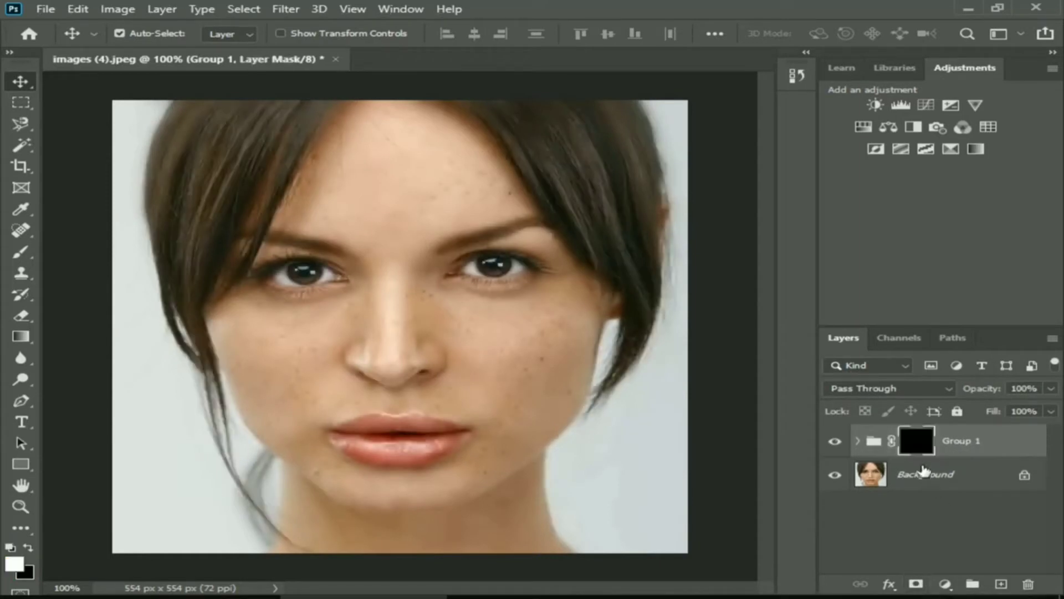
Paint white with the Brush tool on the Group 1 mask over the forehead, reducing the brush size to 45.
{"action": "left_click", "coordinate": [21, 253]}
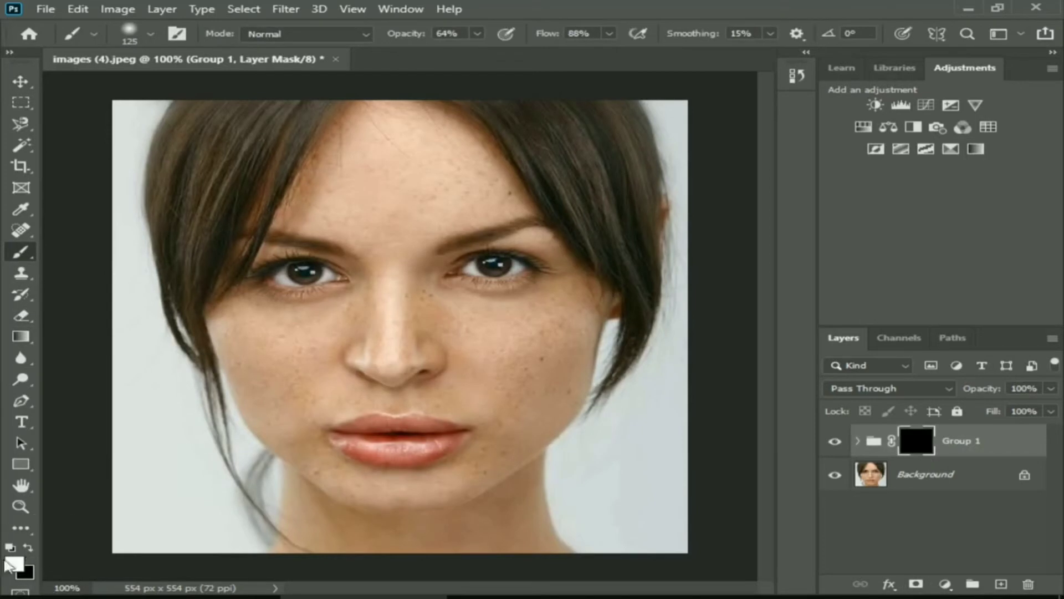
{"action": "key", "text": "ctrl+plus"}
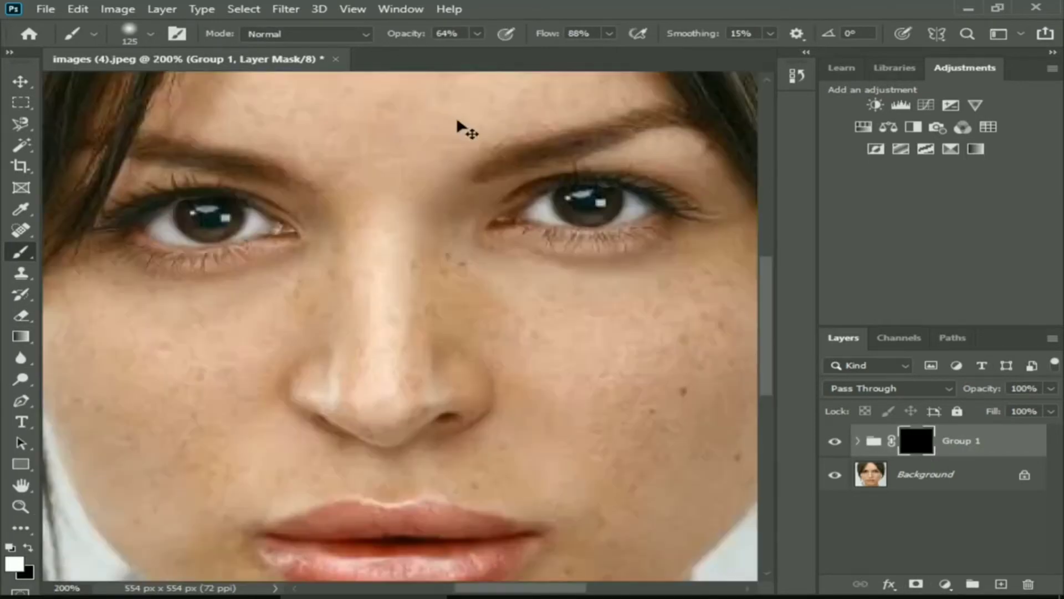
{"action": "left_click_drag", "start_coordinate": [516, 130], "coordinate": [527, 411]}
{"action": "mouse_move", "coordinate": [525, 278]}
{"action": "left_mouse_down"}
{"action": "mouse_move", "coordinate": [503, 317]}
{"action": "mouse_move", "coordinate": [540, 326]}
{"action": "mouse_move", "coordinate": [406, 301]}
{"action": "mouse_move", "coordinate": [355, 363]}
{"action": "mouse_move", "coordinate": [386, 303]}
{"action": "mouse_move", "coordinate": [316, 349]}
{"action": "mouse_move", "coordinate": [332, 259]}
{"action": "mouse_move", "coordinate": [400, 241]}
{"action": "mouse_move", "coordinate": [503, 268]}
{"action": "mouse_move", "coordinate": [515, 319]}
{"action": "mouse_move", "coordinate": [547, 336]}
{"action": "left_mouse_up"}
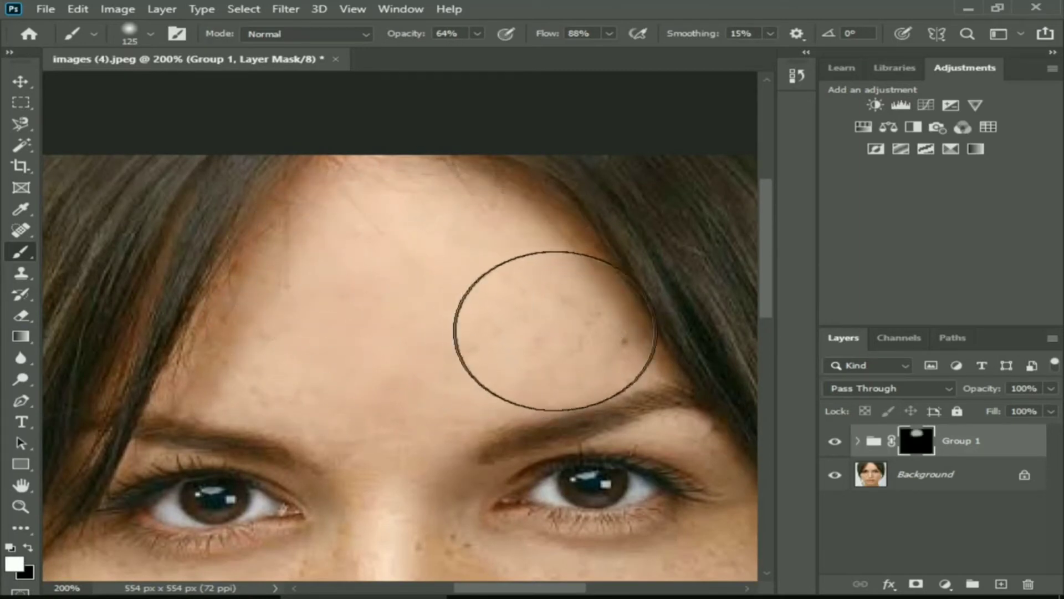
{"action": "key", "text": "bracketleft"}
{"action": "key", "text": "bracketleft"}
{"action": "key", "text": "bracketleft"}
{"action": "key", "text": "bracketleft"}
{"action": "key", "text": "bracketleft"}
{"action": "key", "text": "bracketleft"}
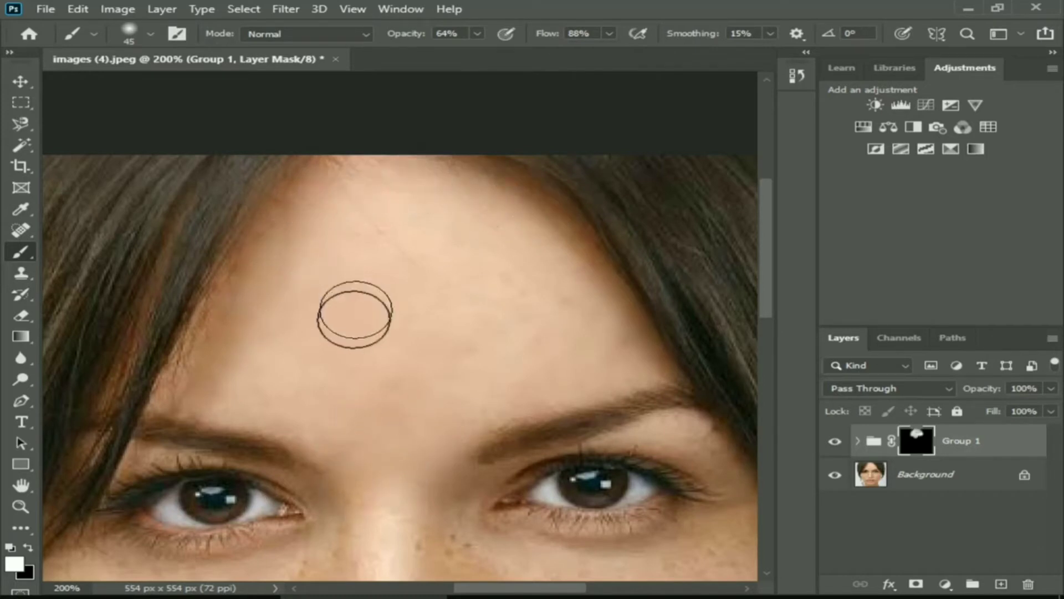
Paint the mask white over the nose bridge and below the image-left eye, reducing the brush size to 20.
{"action": "left_click_drag", "start_coordinate": [463, 482], "coordinate": [499, 327]}
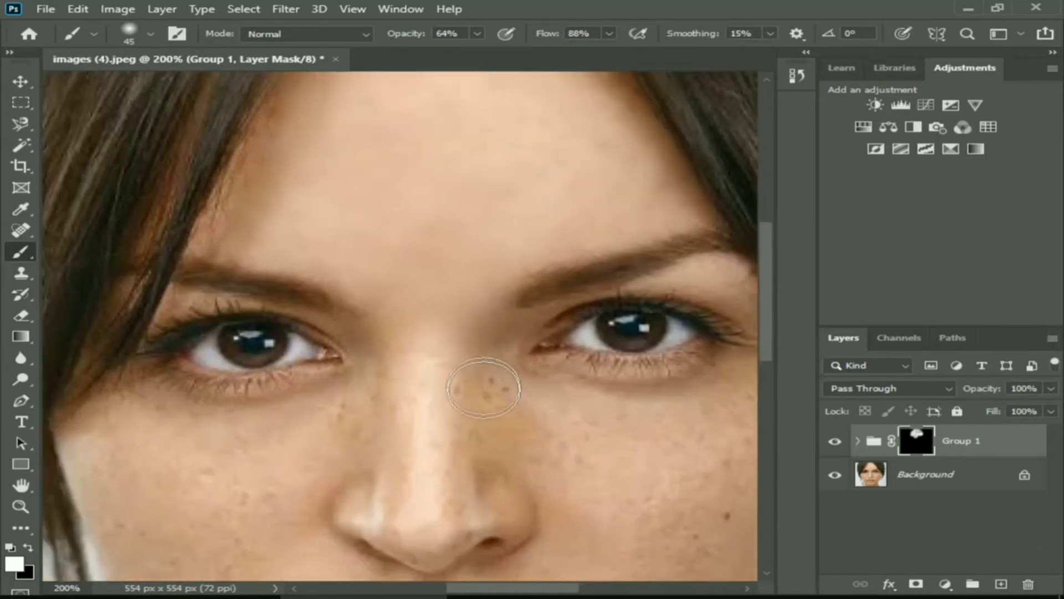
{"action": "mouse_move", "coordinate": [484, 388]}
{"action": "left_mouse_down"}
{"action": "mouse_move", "coordinate": [456, 396]}
{"action": "mouse_move", "coordinate": [469, 367]}
{"action": "mouse_move", "coordinate": [498, 399]}
{"action": "mouse_move", "coordinate": [425, 370]}
{"action": "mouse_move", "coordinate": [430, 405]}
{"action": "mouse_move", "coordinate": [441, 389]}
{"action": "mouse_move", "coordinate": [405, 390]}
{"action": "mouse_move", "coordinate": [343, 426]}
{"action": "mouse_move", "coordinate": [270, 445]}
{"action": "mouse_move", "coordinate": [357, 378]}
{"action": "mouse_move", "coordinate": [343, 409]}
{"action": "mouse_move", "coordinate": [273, 426]}
{"action": "mouse_move", "coordinate": [192, 428]}
{"action": "mouse_move", "coordinate": [228, 432]}
{"action": "mouse_move", "coordinate": [273, 424]}
{"action": "mouse_move", "coordinate": [179, 420]}
{"action": "mouse_move", "coordinate": [139, 388]}
{"action": "mouse_move", "coordinate": [308, 414]}
{"action": "mouse_move", "coordinate": [220, 386]}
{"action": "mouse_move", "coordinate": [154, 418]}
{"action": "mouse_move", "coordinate": [365, 413]}
{"action": "mouse_move", "coordinate": [368, 424]}
{"action": "mouse_move", "coordinate": [311, 406]}
{"action": "mouse_move", "coordinate": [373, 428]}
{"action": "mouse_move", "coordinate": [423, 278]}
{"action": "mouse_move", "coordinate": [342, 419]}
{"action": "mouse_move", "coordinate": [165, 459]}
{"action": "mouse_move", "coordinate": [123, 453]}
{"action": "mouse_move", "coordinate": [278, 483]}
{"action": "mouse_move", "coordinate": [133, 506]}
{"action": "mouse_move", "coordinate": [347, 484]}
{"action": "mouse_move", "coordinate": [315, 487]}
{"action": "mouse_move", "coordinate": [299, 435]}
{"action": "mouse_move", "coordinate": [420, 372]}
{"action": "left_mouse_up"}
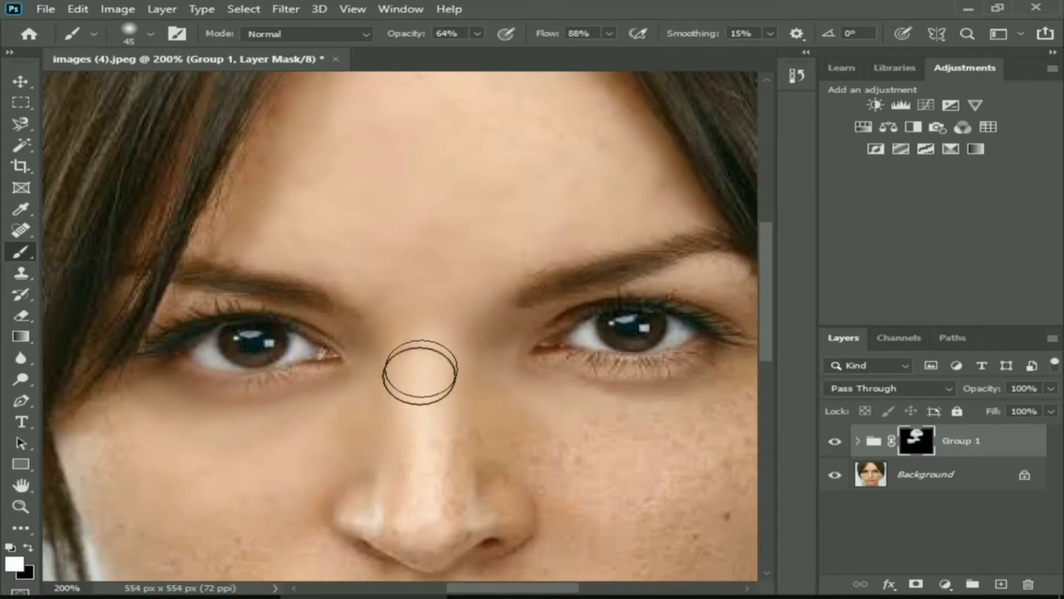
{"action": "scroll", "coordinate": [420, 372], "scroll_direction": "left", "scroll_amount": 5}
{"action": "scroll", "coordinate": [420, 371], "scroll_direction": "up", "scroll_amount": 1}
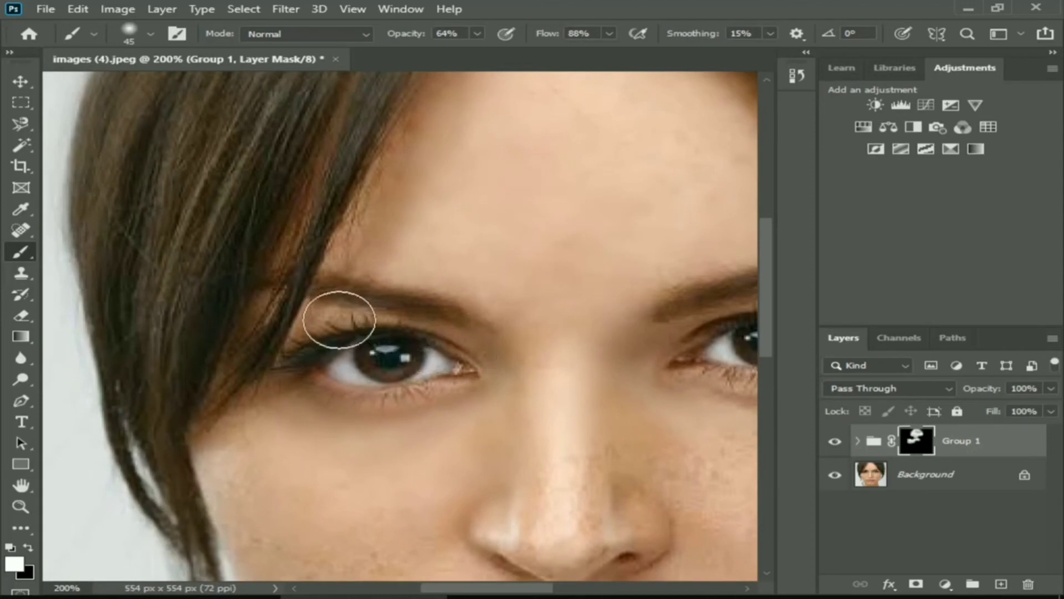
{"action": "key", "text": "bracketleft"}
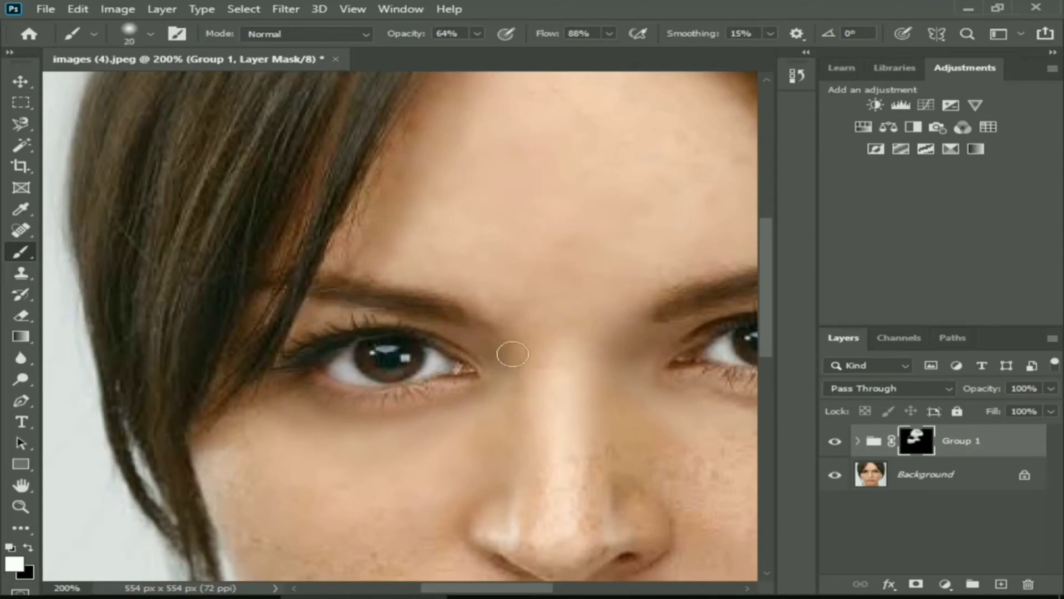
Paint the mask white over the skin around the image-right eye, enlarging the brush to 35.
{"action": "scroll", "coordinate": [518, 351], "scroll_direction": "right", "scroll_amount": 5}
{"action": "scroll", "coordinate": [518, 352], "scroll_direction": "up", "scroll_amount": 1}
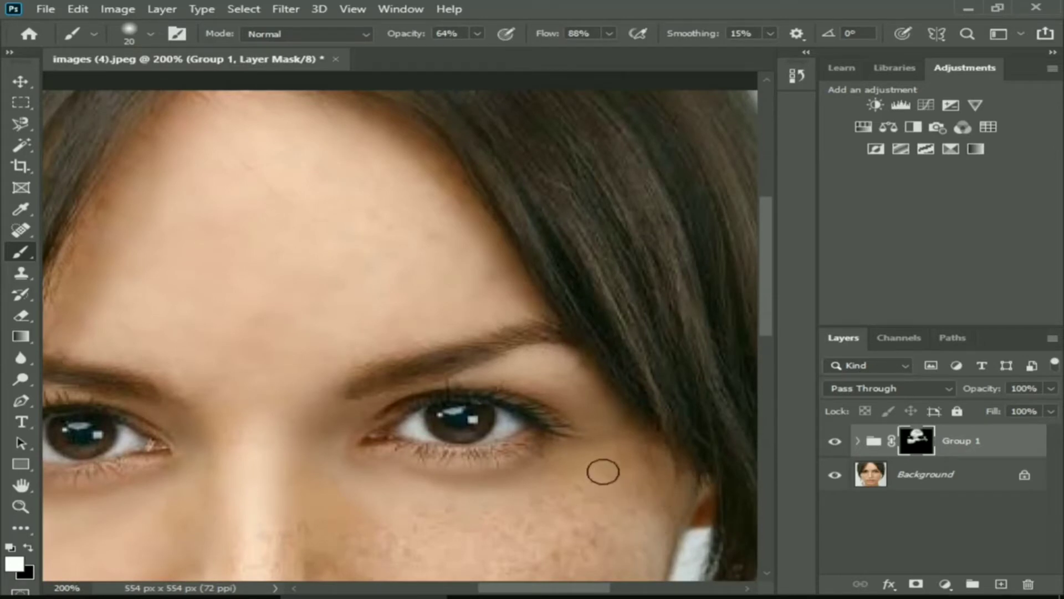
{"action": "key", "text": "bracketright"}
{"action": "key", "text": "bracketright"}
{"action": "key", "text": "bracketright"}
{"action": "left_click_drag", "start_coordinate": [593, 476], "coordinate": [660, 262]}
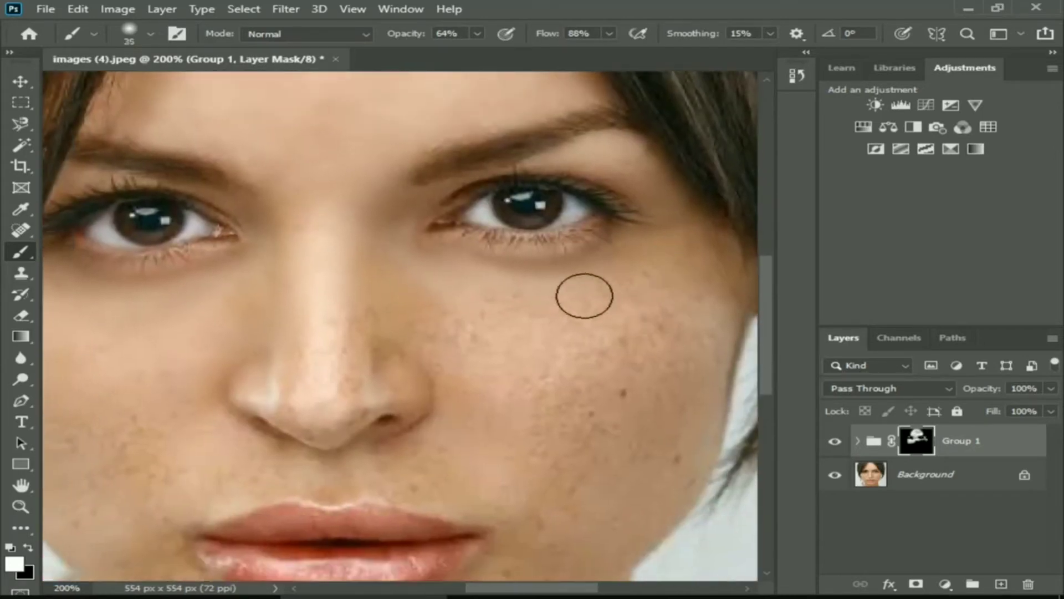
Paint the mask white over the freckled image-right cheek down to the jaw with a brush size of 60.
{"action": "key", "text": "bracketright"}
{"action": "key", "text": "bracketright"}
{"action": "key", "text": "bracketright"}
{"action": "mouse_move", "coordinate": [670, 316]}
{"action": "left_mouse_down"}
{"action": "mouse_move", "coordinate": [560, 333]}
{"action": "mouse_move", "coordinate": [664, 335]}
{"action": "mouse_move", "coordinate": [670, 366]}
{"action": "mouse_move", "coordinate": [623, 388]}
{"action": "left_mouse_up"}
{"action": "mouse_move", "coordinate": [438, 349]}
{"action": "left_mouse_down"}
{"action": "mouse_move", "coordinate": [352, 345]}
{"action": "mouse_move", "coordinate": [290, 323]}
{"action": "mouse_move", "coordinate": [371, 328]}
{"action": "mouse_move", "coordinate": [411, 349]}
{"action": "left_mouse_up"}
{"action": "mouse_move", "coordinate": [599, 380]}
{"action": "left_mouse_down"}
{"action": "mouse_move", "coordinate": [599, 411]}
{"action": "mouse_move", "coordinate": [494, 440]}
{"action": "mouse_move", "coordinate": [615, 340]}
{"action": "mouse_move", "coordinate": [581, 415]}
{"action": "mouse_move", "coordinate": [465, 319]}
{"action": "left_mouse_up"}
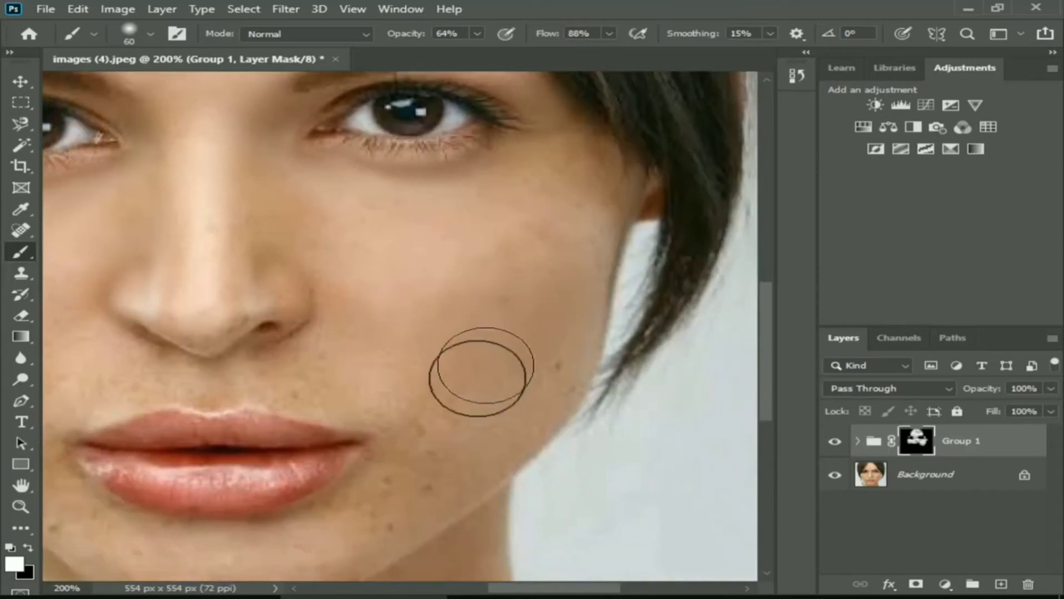
{"action": "mouse_move", "coordinate": [542, 346]}
{"action": "left_mouse_down"}
{"action": "mouse_move", "coordinate": [505, 400]}
{"action": "mouse_move", "coordinate": [450, 448]}
{"action": "mouse_move", "coordinate": [424, 445]}
{"action": "mouse_move", "coordinate": [393, 497]}
{"action": "mouse_move", "coordinate": [374, 503]}
{"action": "mouse_move", "coordinate": [365, 541]}
{"action": "mouse_move", "coordinate": [391, 511]}
{"action": "mouse_move", "coordinate": [329, 543]}
{"action": "mouse_move", "coordinate": [425, 480]}
{"action": "mouse_move", "coordinate": [357, 510]}
{"action": "mouse_move", "coordinate": [513, 366]}
{"action": "mouse_move", "coordinate": [514, 308]}
{"action": "mouse_move", "coordinate": [496, 249]}
{"action": "mouse_move", "coordinate": [483, 315]}
{"action": "mouse_move", "coordinate": [497, 269]}
{"action": "mouse_move", "coordinate": [537, 315]}
{"action": "mouse_move", "coordinate": [510, 357]}
{"action": "left_mouse_up"}
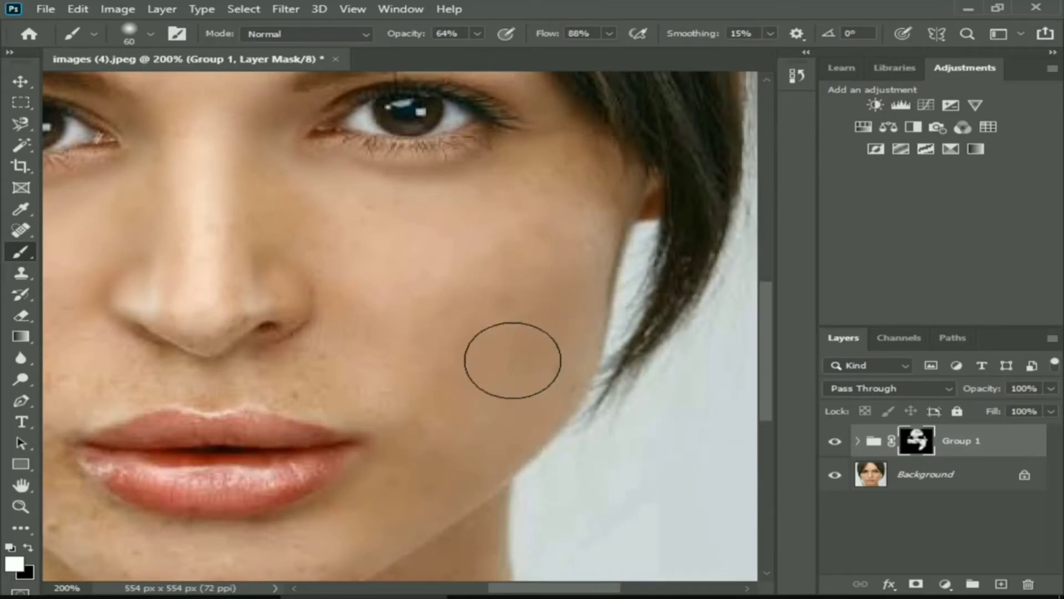
Reduce the brush size to 45 and paint the mask white over the nose and the skin above the upper lip.
{"action": "key", "text": "space"}
{"action": "left_click_drag", "start_coordinate": [454, 311], "coordinate": [581, 342]}
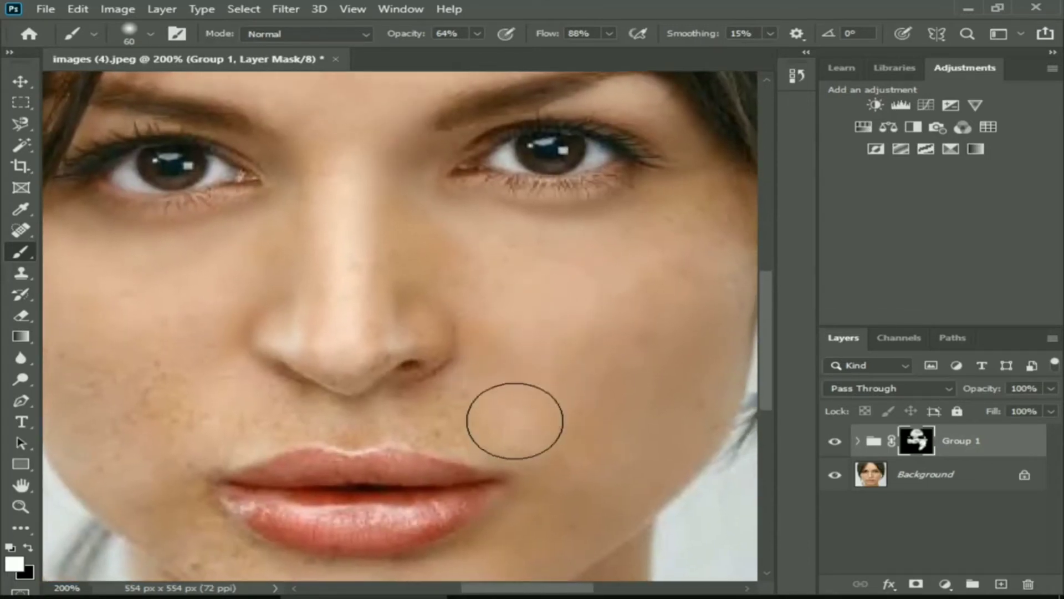
{"action": "key", "text": "bracketleft"}
{"action": "key", "text": "bracketleft"}
{"action": "key", "text": "bracketleft"}
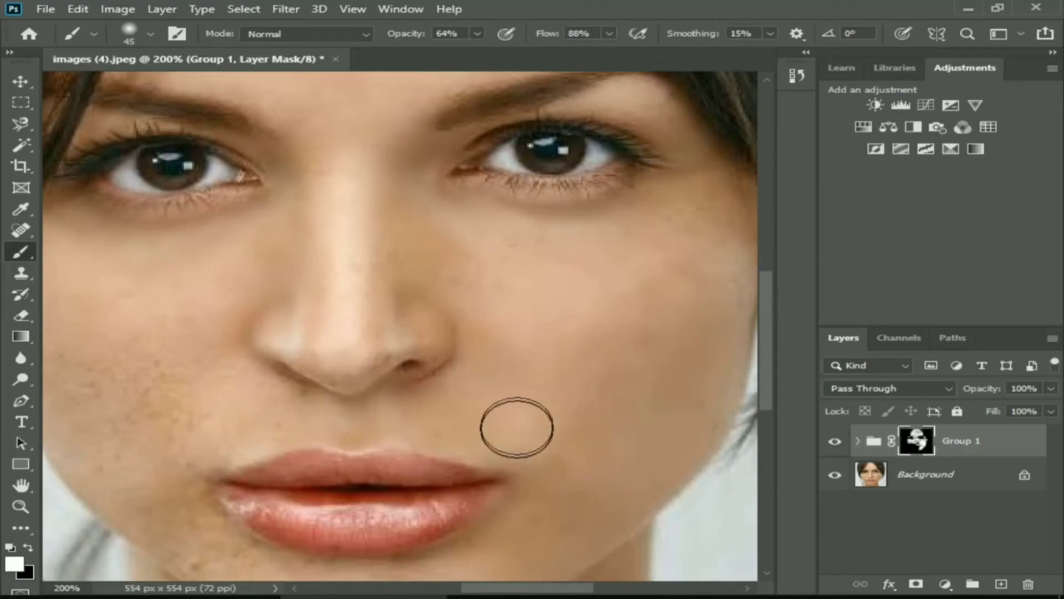
{"action": "mouse_move", "coordinate": [374, 355]}
{"action": "left_mouse_down"}
{"action": "mouse_move", "coordinate": [360, 372]}
{"action": "mouse_move", "coordinate": [371, 343]}
{"action": "mouse_move", "coordinate": [350, 342]}
{"action": "mouse_move", "coordinate": [391, 244]}
{"action": "mouse_move", "coordinate": [415, 289]}
{"action": "left_mouse_up"}
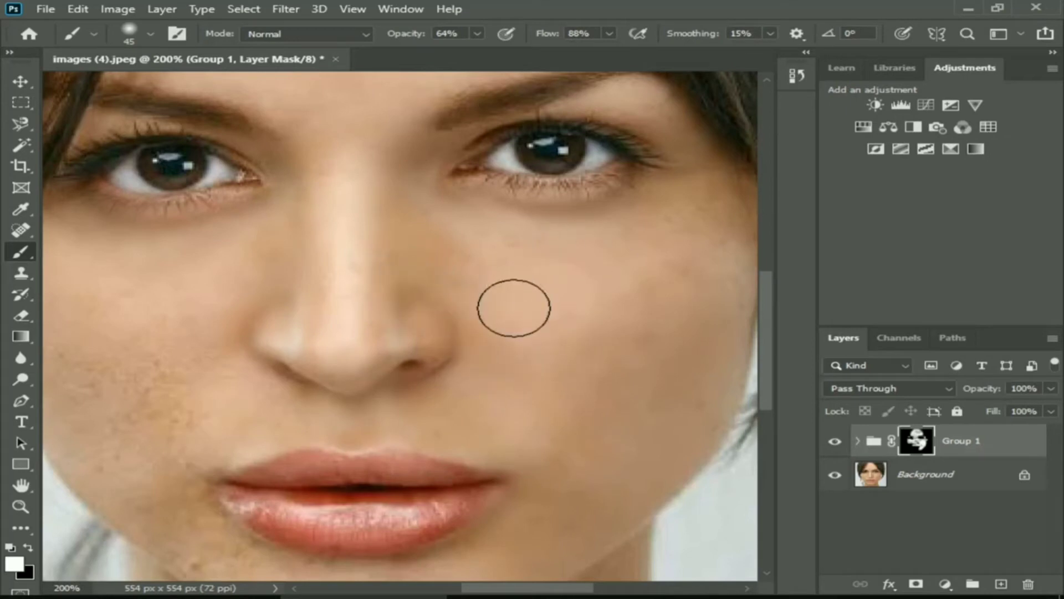
Paint the mask white over the image-left cheek, jaw and chin to smooth the remaining freckles.
{"action": "scroll", "coordinate": [558, 301], "scroll_direction": "down", "scroll_amount": 3}
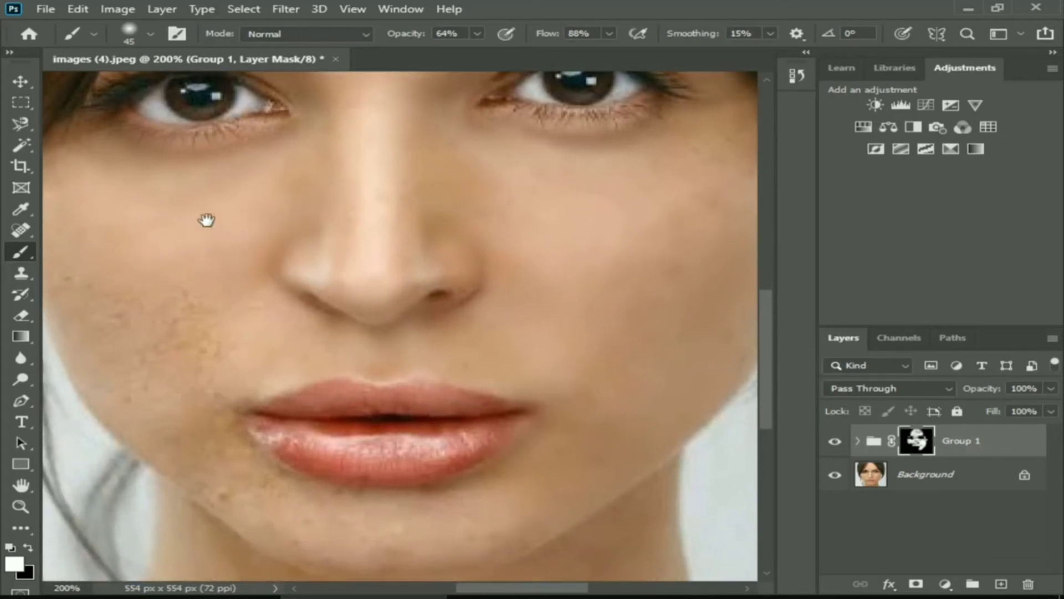
{"action": "left_click_drag", "start_coordinate": [198, 265], "coordinate": [464, 222]}
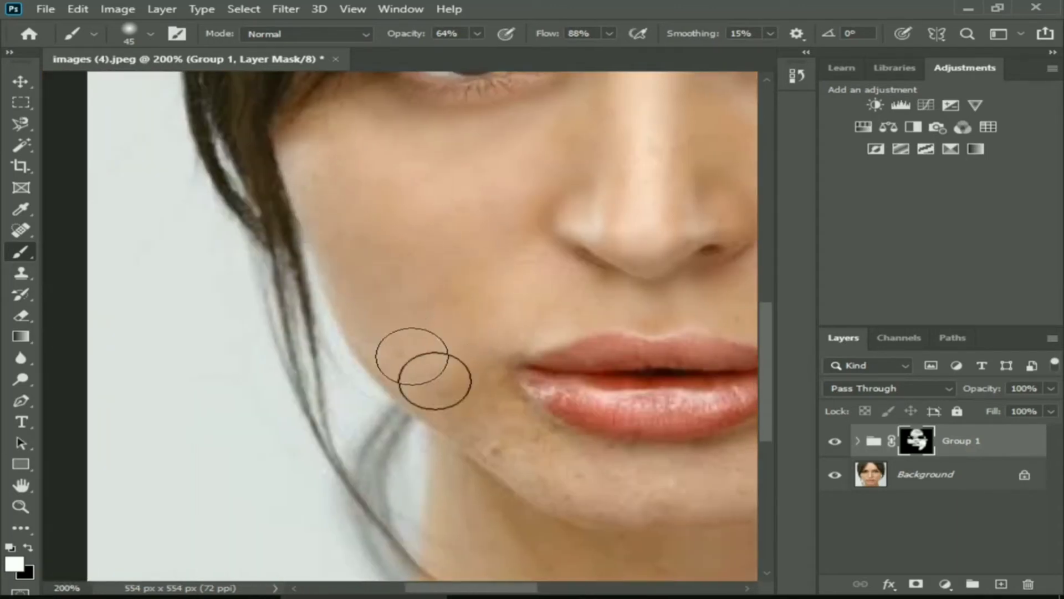
{"action": "left_click_drag", "start_coordinate": [587, 459], "coordinate": [382, 369]}
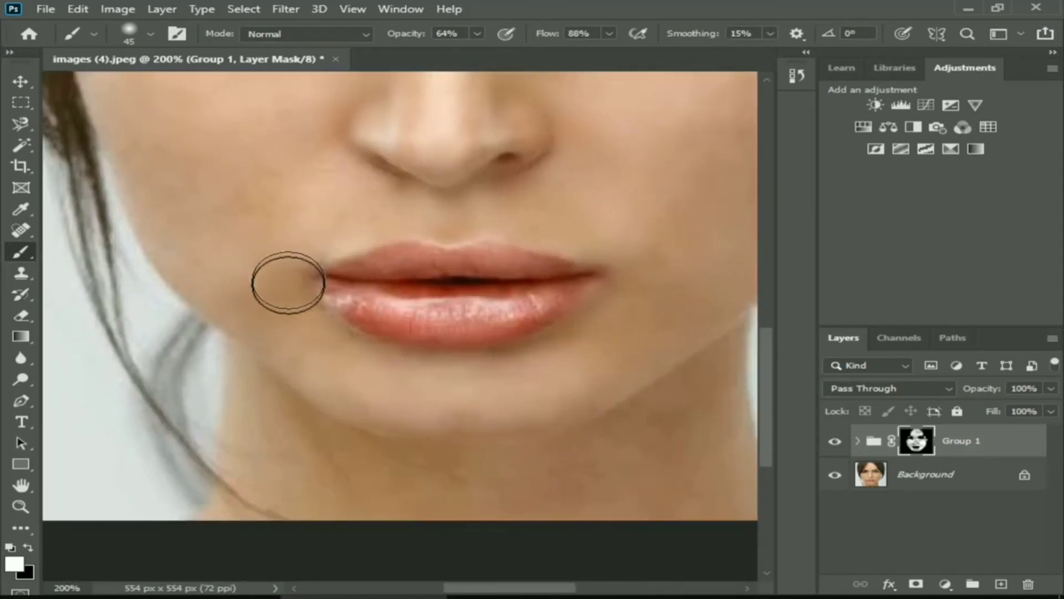
Touch up the white areas of the mask around the nose, mouth and chin with the size 45 brush.
{"action": "scroll", "coordinate": [582, 190], "scroll_direction": "up", "scroll_amount": 3}
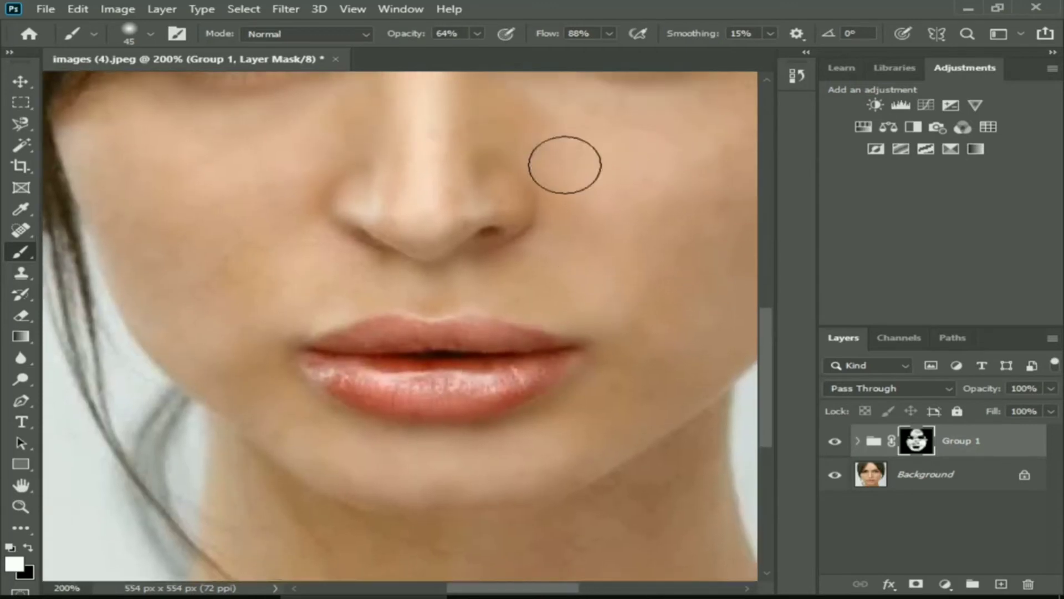
{"action": "mouse_move", "coordinate": [396, 339]}
{"action": "left_mouse_down"}
{"action": "mouse_move", "coordinate": [503, 400]}
{"action": "mouse_move", "coordinate": [487, 304]}
{"action": "mouse_move", "coordinate": [556, 345]}
{"action": "left_mouse_up"}
{"action": "mouse_move", "coordinate": [544, 192]}
{"action": "left_mouse_down"}
{"action": "mouse_move", "coordinate": [541, 270]}
{"action": "mouse_move", "coordinate": [616, 241]}
{"action": "mouse_move", "coordinate": [581, 299]}
{"action": "mouse_move", "coordinate": [537, 310]}
{"action": "mouse_move", "coordinate": [565, 184]}
{"action": "mouse_move", "coordinate": [557, 168]}
{"action": "mouse_move", "coordinate": [607, 139]}
{"action": "mouse_move", "coordinate": [630, 159]}
{"action": "mouse_move", "coordinate": [634, 213]}
{"action": "mouse_move", "coordinate": [590, 175]}
{"action": "mouse_move", "coordinate": [502, 204]}
{"action": "mouse_move", "coordinate": [508, 233]}
{"action": "mouse_move", "coordinate": [481, 273]}
{"action": "mouse_move", "coordinate": [414, 260]}
{"action": "left_mouse_up"}
{"action": "mouse_move", "coordinate": [430, 364]}
{"action": "left_mouse_down"}
{"action": "mouse_move", "coordinate": [506, 290]}
{"action": "mouse_move", "coordinate": [530, 245]}
{"action": "left_mouse_up"}
{"action": "mouse_move", "coordinate": [390, 455]}
{"action": "left_mouse_down"}
{"action": "mouse_move", "coordinate": [518, 451]}
{"action": "mouse_move", "coordinate": [502, 438]}
{"action": "mouse_move", "coordinate": [660, 447]}
{"action": "mouse_move", "coordinate": [471, 439]}
{"action": "mouse_move", "coordinate": [221, 456]}
{"action": "mouse_move", "coordinate": [162, 434]}
{"action": "mouse_move", "coordinate": [224, 471]}
{"action": "mouse_move", "coordinate": [670, 464]}
{"action": "mouse_move", "coordinate": [687, 527]}
{"action": "mouse_move", "coordinate": [727, 521]}
{"action": "left_mouse_up"}
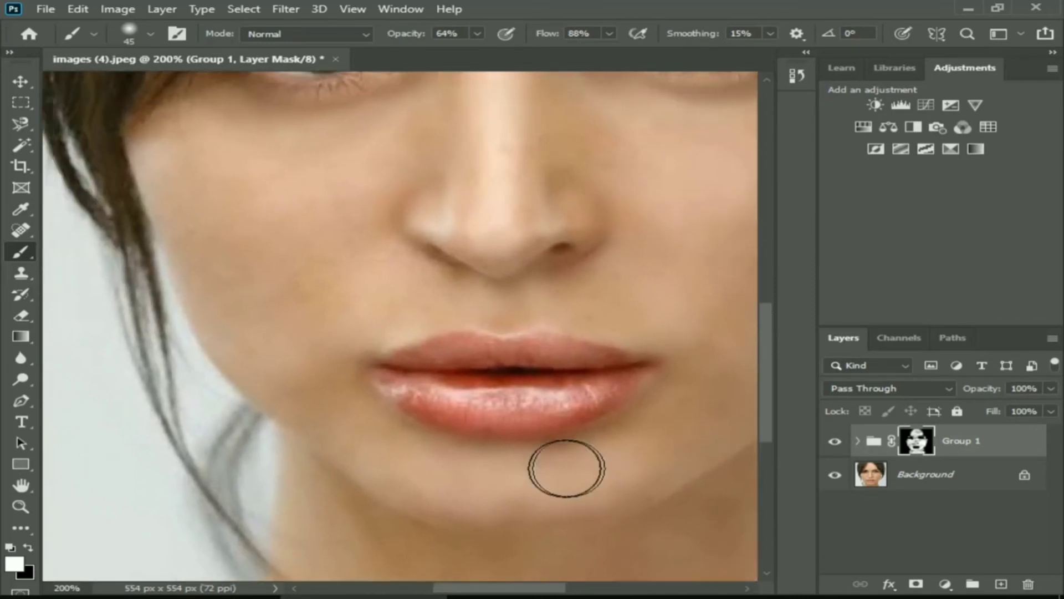
{"action": "mouse_move", "coordinate": [563, 468]}
{"action": "left_mouse_down"}
{"action": "mouse_move", "coordinate": [451, 451]}
{"action": "mouse_move", "coordinate": [682, 415]}
{"action": "mouse_move", "coordinate": [599, 450]}
{"action": "left_mouse_up"}
Paint remaining spots on the mask white under the image-left eye and across the image-right cheek.
{"action": "scroll", "coordinate": [610, 427], "scroll_direction": "up", "scroll_amount": 3}
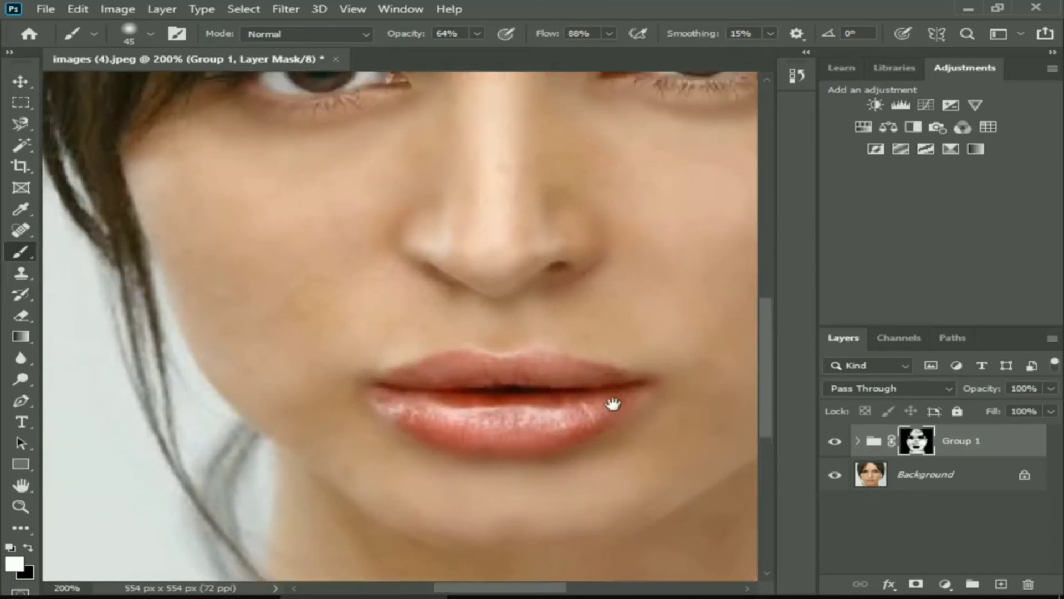
{"action": "scroll", "coordinate": [499, 238], "scroll_direction": "up", "scroll_amount": 2}
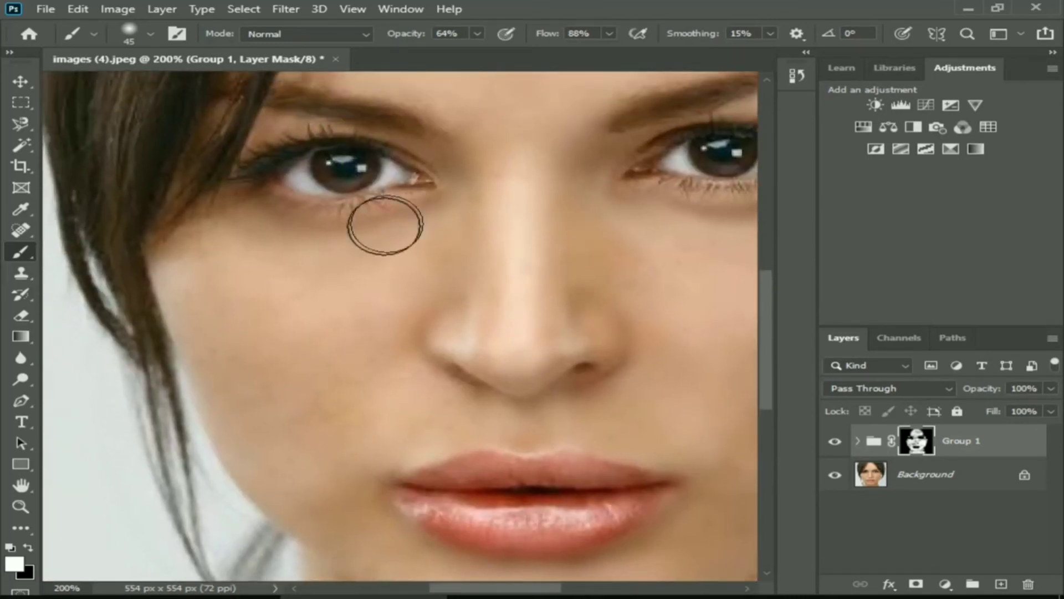
{"action": "mouse_move", "coordinate": [385, 226]}
{"action": "left_mouse_down"}
{"action": "mouse_move", "coordinate": [356, 256]}
{"action": "mouse_move", "coordinate": [220, 246]}
{"action": "mouse_move", "coordinate": [190, 254]}
{"action": "left_mouse_up"}
{"action": "left_click_drag", "start_coordinate": [308, 251], "coordinate": [111, 307]}
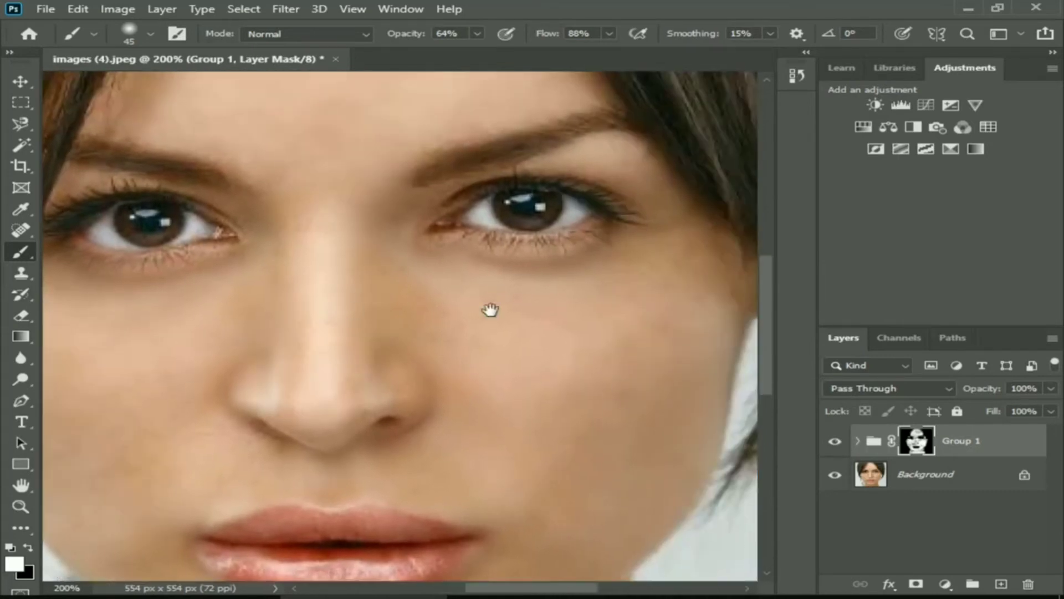
{"action": "left_click_drag", "start_coordinate": [647, 288], "coordinate": [533, 282]}
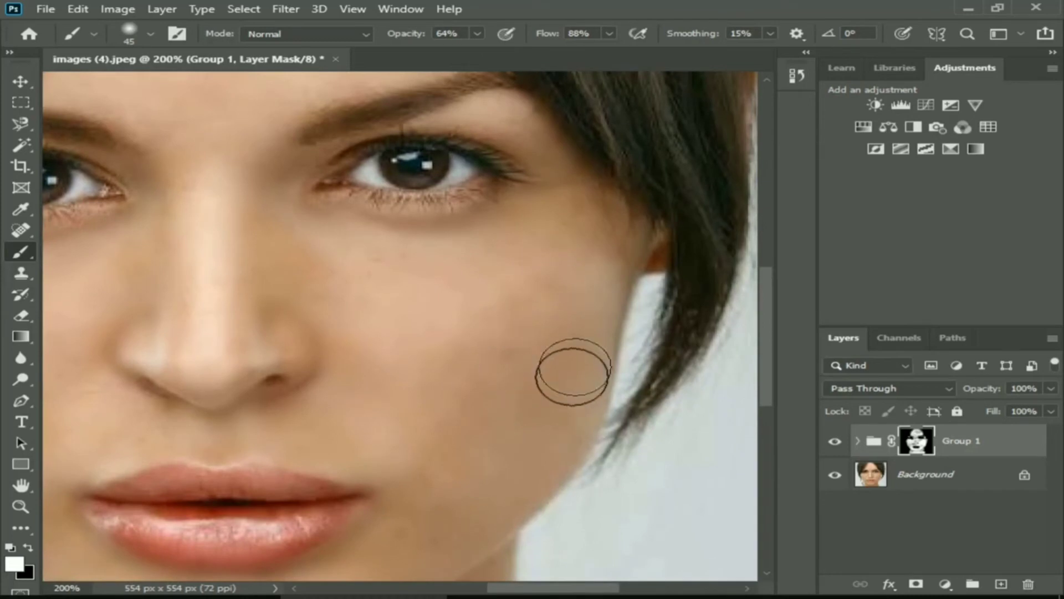
{"action": "mouse_move", "coordinate": [419, 385]}
{"action": "left_mouse_down"}
{"action": "mouse_move", "coordinate": [370, 281]}
{"action": "mouse_move", "coordinate": [393, 407]}
{"action": "mouse_move", "coordinate": [459, 410]}
{"action": "left_mouse_up"}
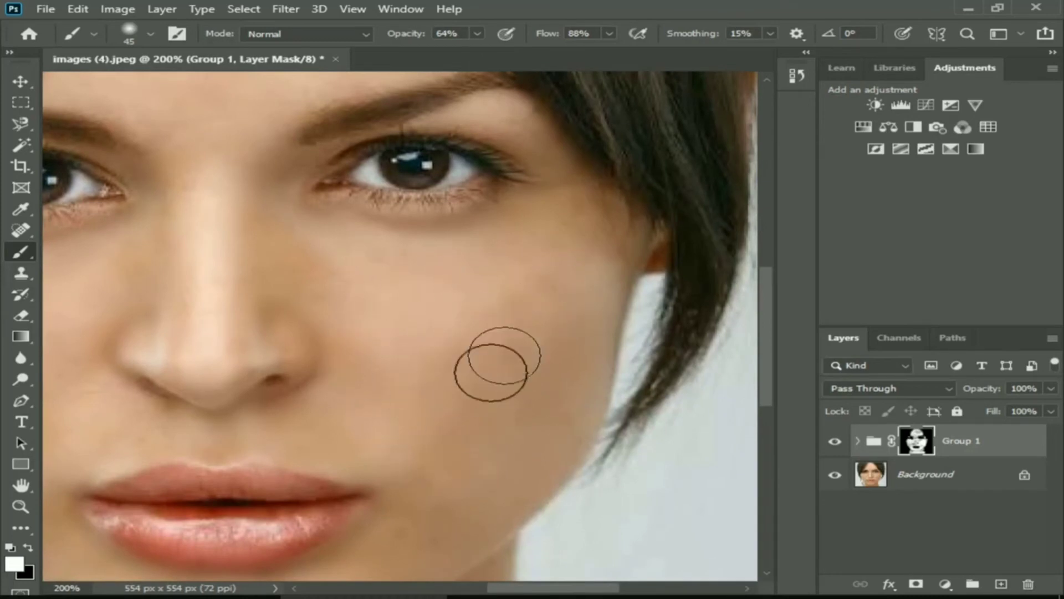
{"action": "left_click_drag", "start_coordinate": [455, 369], "coordinate": [625, 384]}
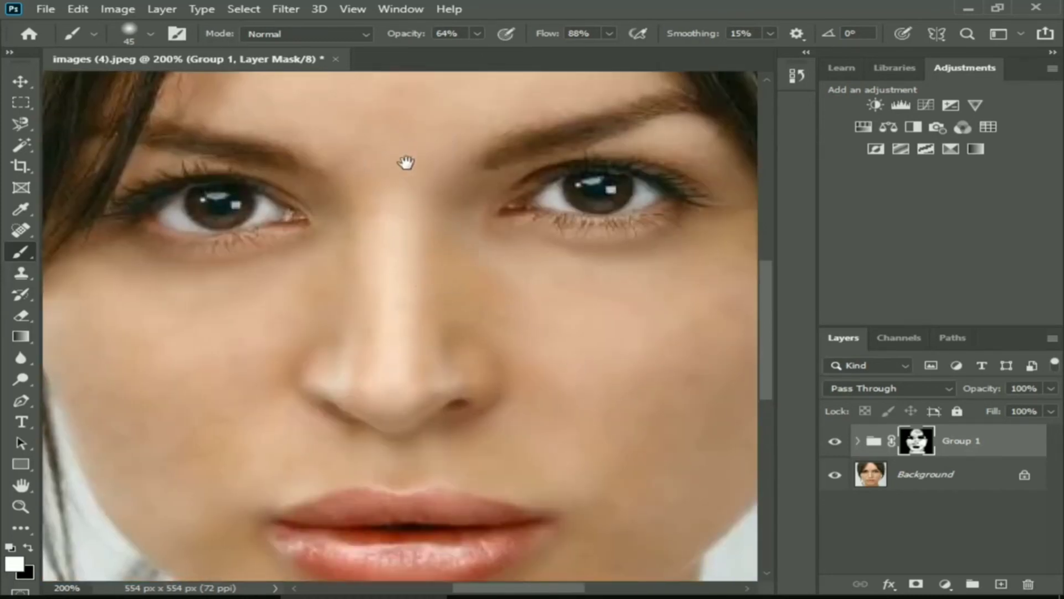
Extend the white painting on the mask along the forehead hairline and the image-left cheek.
{"action": "scroll", "coordinate": [406, 162], "scroll_direction": "up", "scroll_amount": 5}
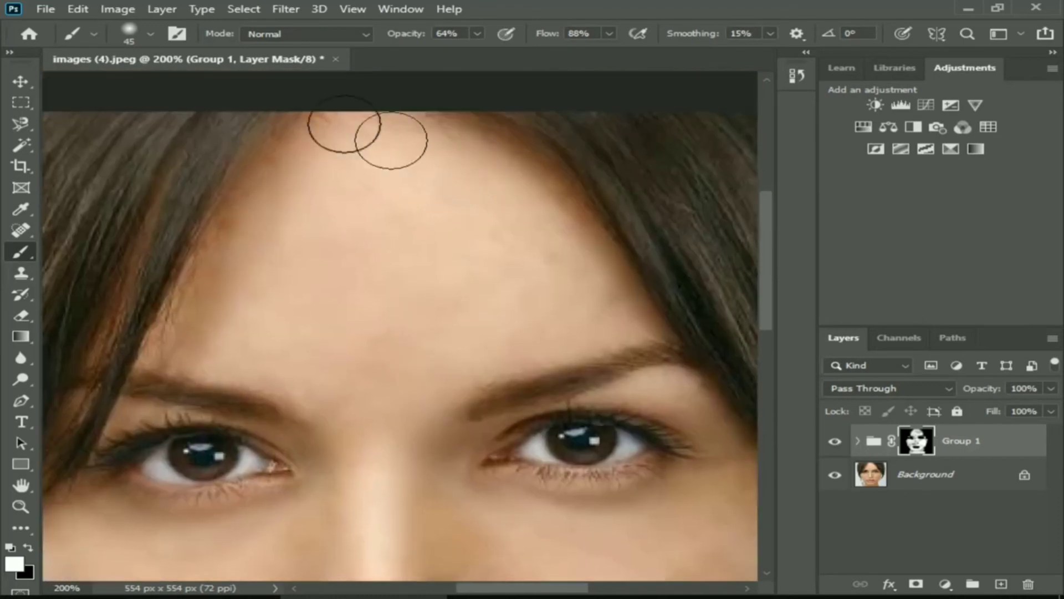
{"action": "mouse_move", "coordinate": [390, 140]}
{"action": "left_mouse_down"}
{"action": "mouse_move", "coordinate": [226, 274]}
{"action": "mouse_move", "coordinate": [522, 245]}
{"action": "mouse_move", "coordinate": [563, 267]}
{"action": "mouse_move", "coordinate": [513, 254]}
{"action": "mouse_move", "coordinate": [613, 230]}
{"action": "left_mouse_up"}
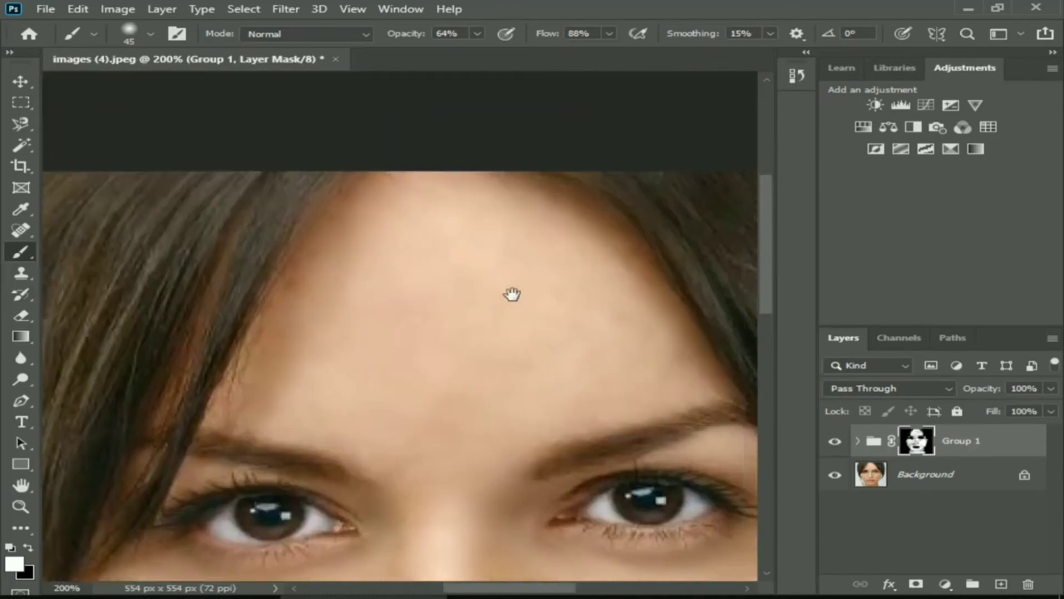
{"action": "scroll", "coordinate": [511, 292], "scroll_direction": "down", "scroll_amount": 5}
{"action": "scroll", "coordinate": [454, 294], "scroll_direction": "left", "scroll_amount": 3}
{"action": "left_click_drag", "start_coordinate": [508, 302], "coordinate": [523, 288]}
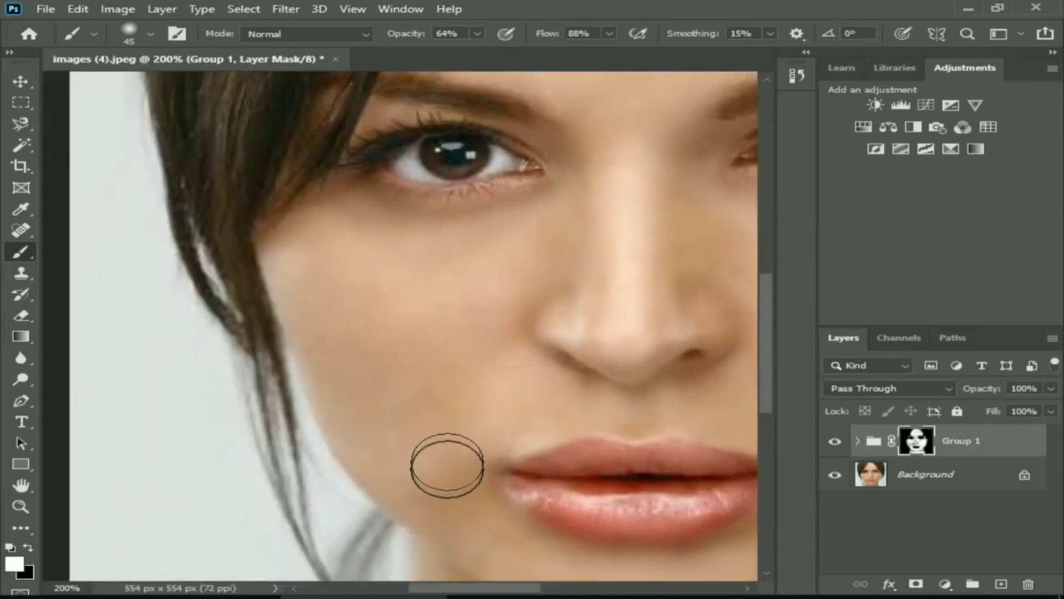
Paint the mask white over the lower chin, jawline and neck.
{"action": "scroll", "coordinate": [477, 411], "scroll_direction": "right", "scroll_amount": 2}
{"action": "left_click_drag", "start_coordinate": [612, 422], "coordinate": [420, 282]}
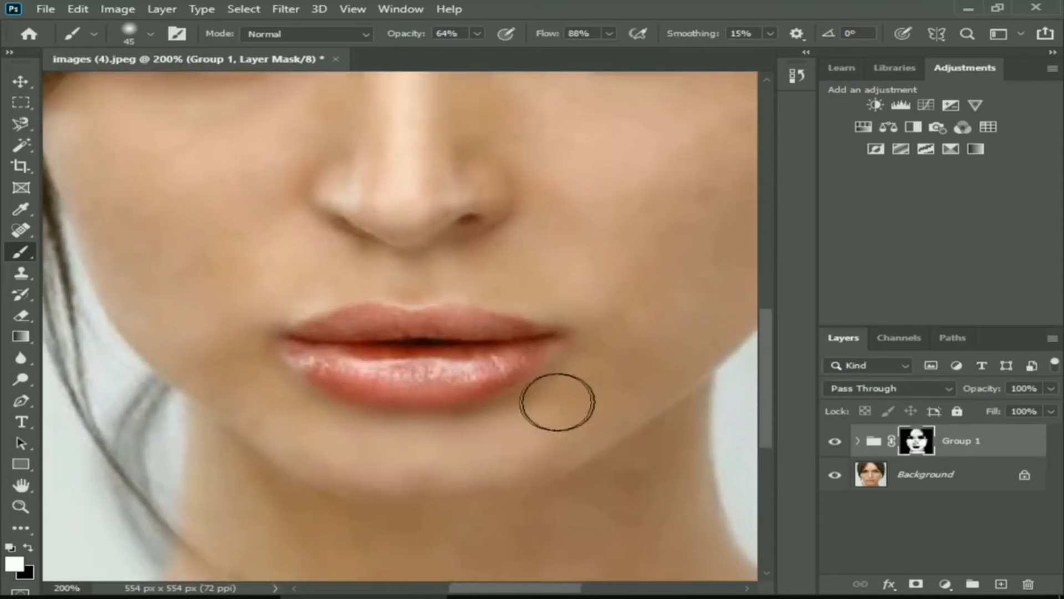
{"action": "mouse_move", "coordinate": [533, 427]}
{"action": "left_mouse_down"}
{"action": "mouse_move", "coordinate": [430, 360]}
{"action": "mouse_move", "coordinate": [414, 332]}
{"action": "left_mouse_up"}
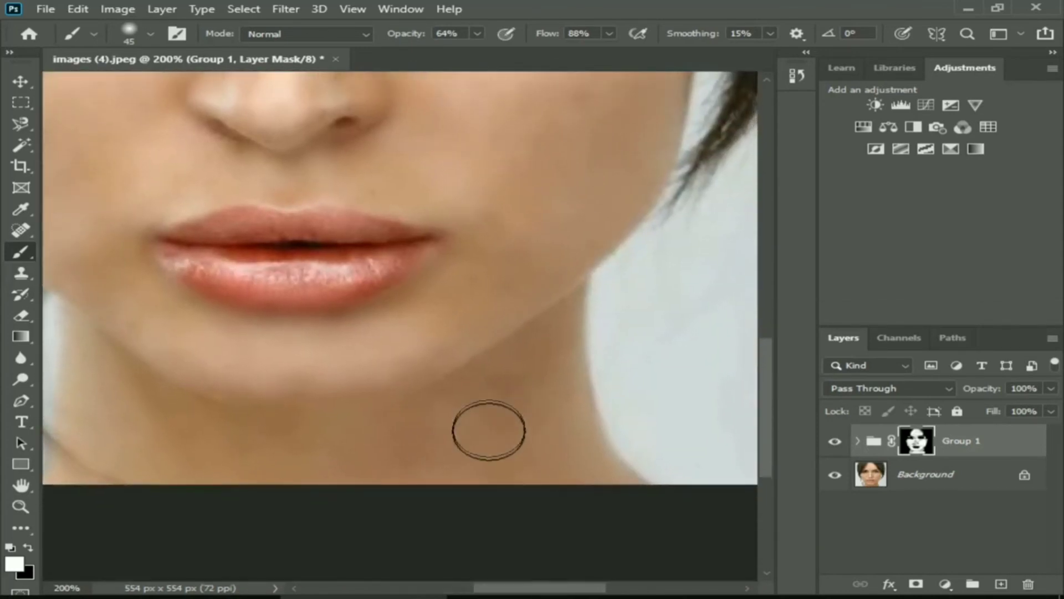
{"action": "left_click_drag", "start_coordinate": [479, 307], "coordinate": [537, 526]}
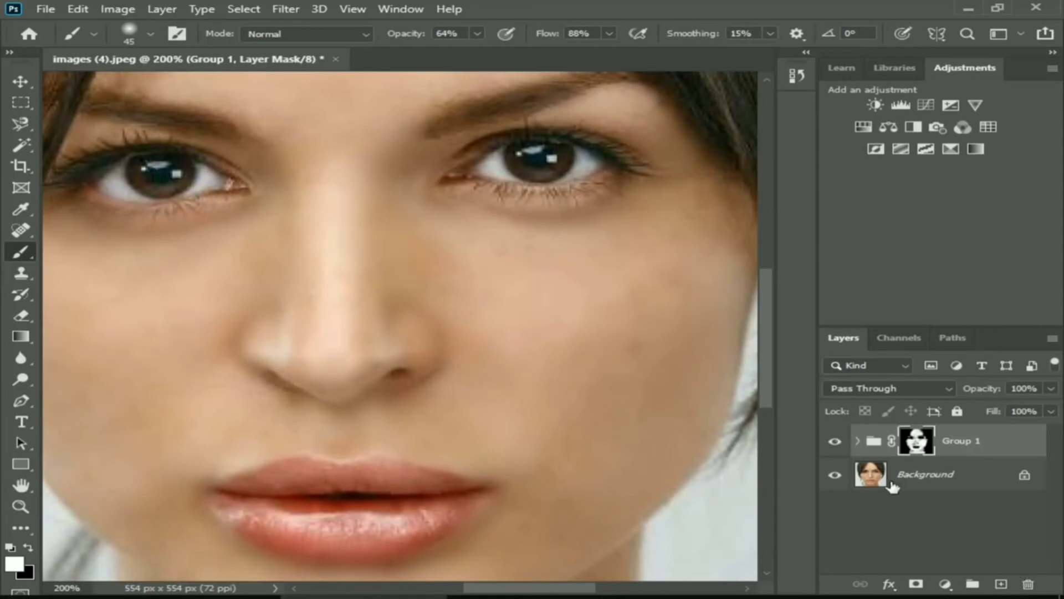
Merge the masked group into the Background layer and delete the hidden sof copy layer.
{"action": "key", "text": "ctrl+minus"}
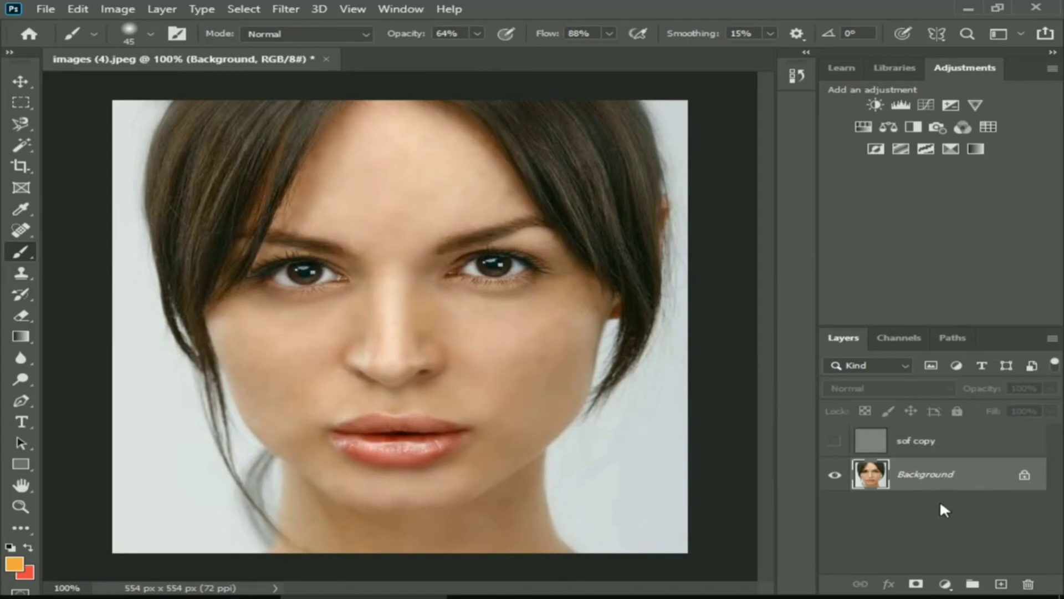
{"action": "left_click", "coordinate": [938, 444]}
{"action": "key", "text": "Delete"}
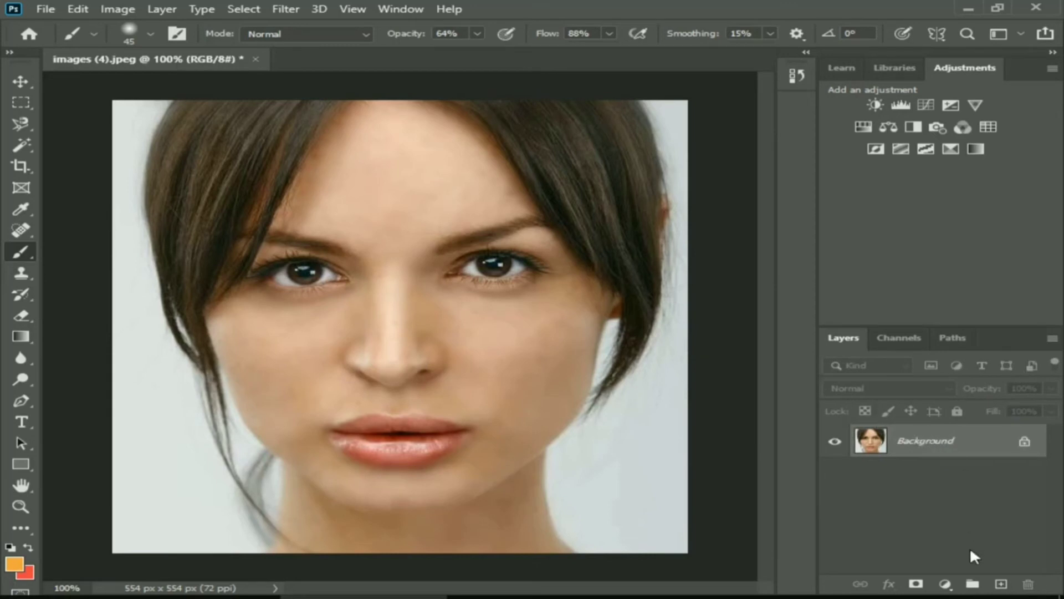
Add a new empty layer above the Background layer.
{"action": "left_click", "coordinate": [1001, 585]}
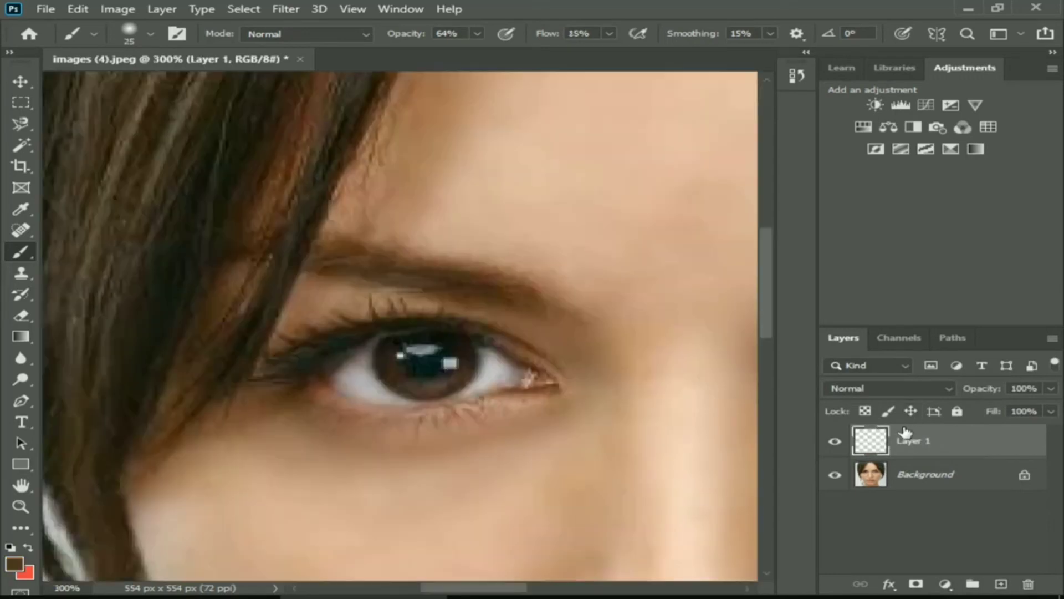
Duplicate the Background layer as Background copy.
{"action": "left_click", "coordinate": [914, 478]}
{"action": "right_click", "coordinate": [914, 478]}
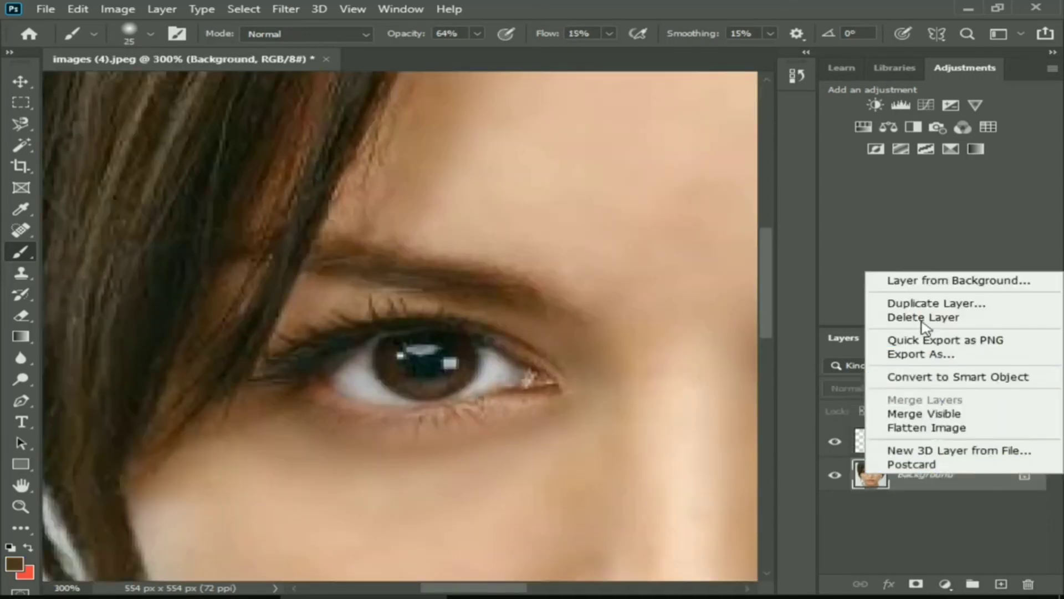
{"action": "left_click", "coordinate": [920, 304]}
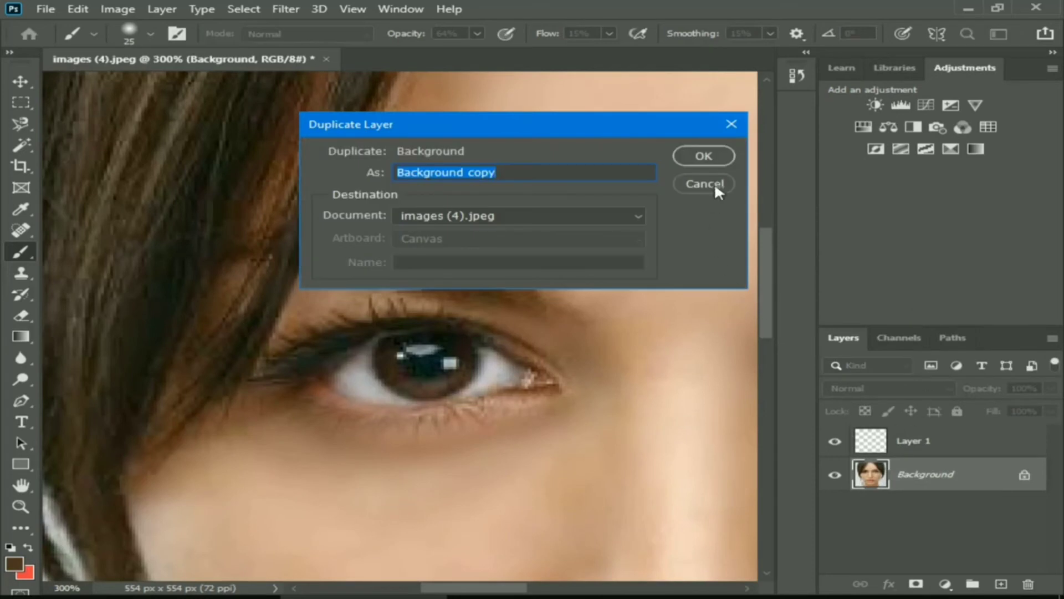
{"action": "left_click", "coordinate": [713, 157]}
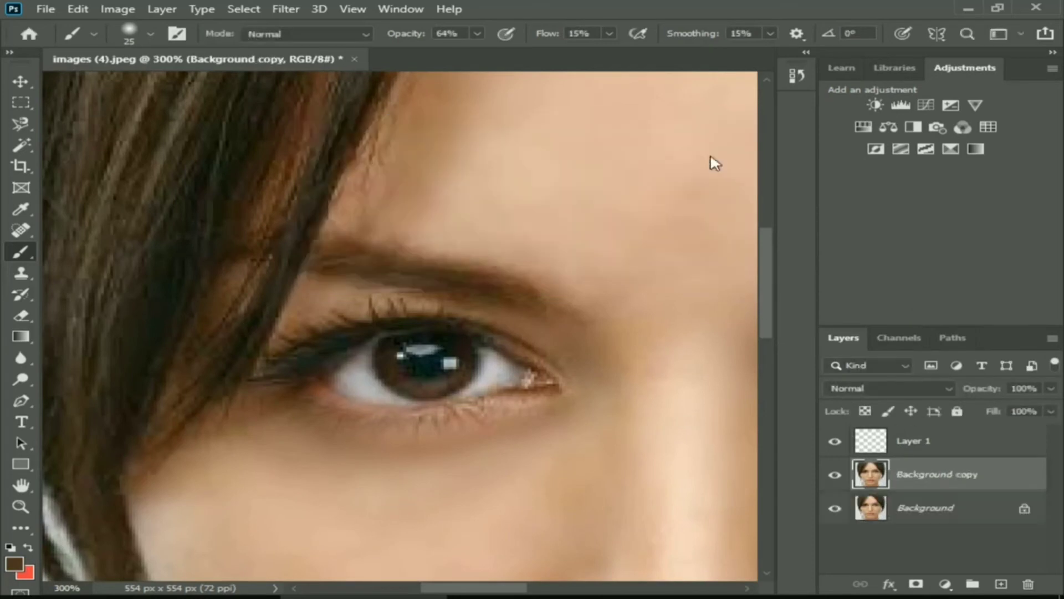
Set the blend mode of Layer 1 to Overlay.
{"action": "left_click", "coordinate": [915, 444]}
{"action": "left_click", "coordinate": [946, 391]}
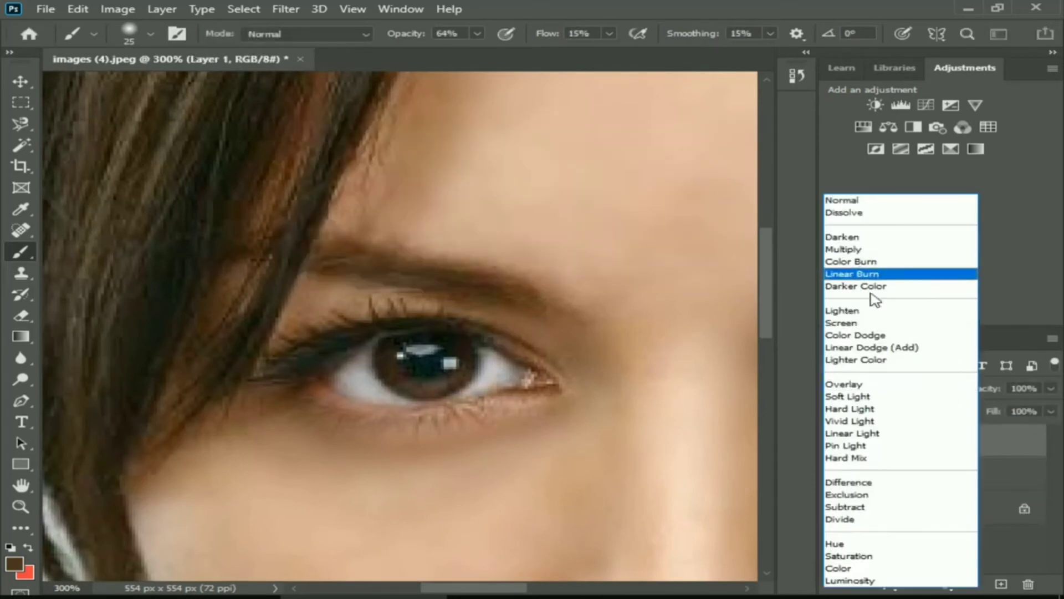
{"action": "left_click", "coordinate": [863, 379]}
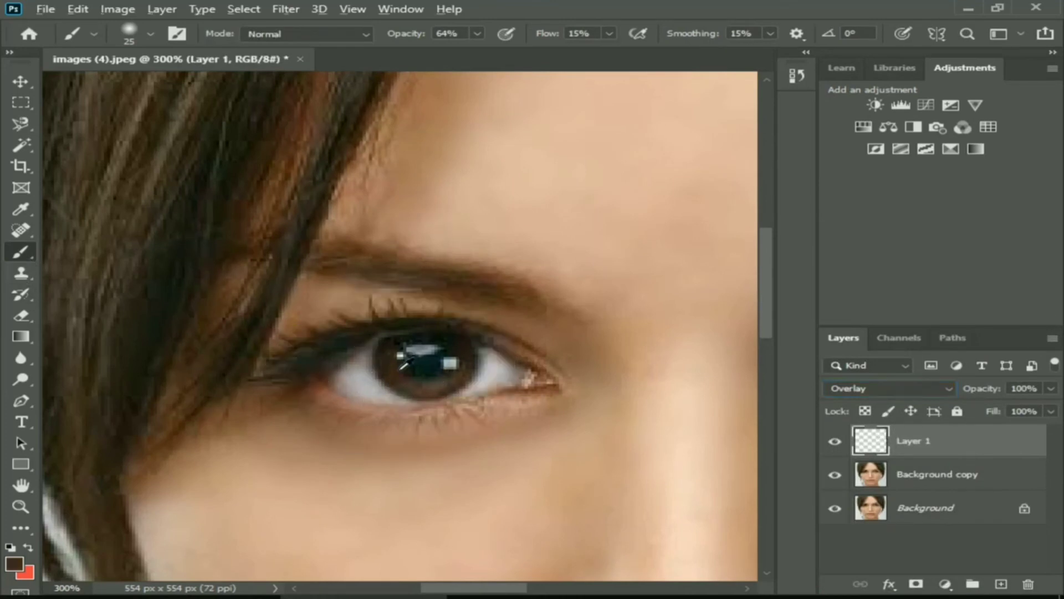
Darken the irises of both eyes on Layer 1 with a 40 px brush in a dark colour sampled from the iris.
{"action": "key", "text": "bracketright"}
{"action": "key", "text": "bracketright"}
{"action": "key", "text": "bracketright"}
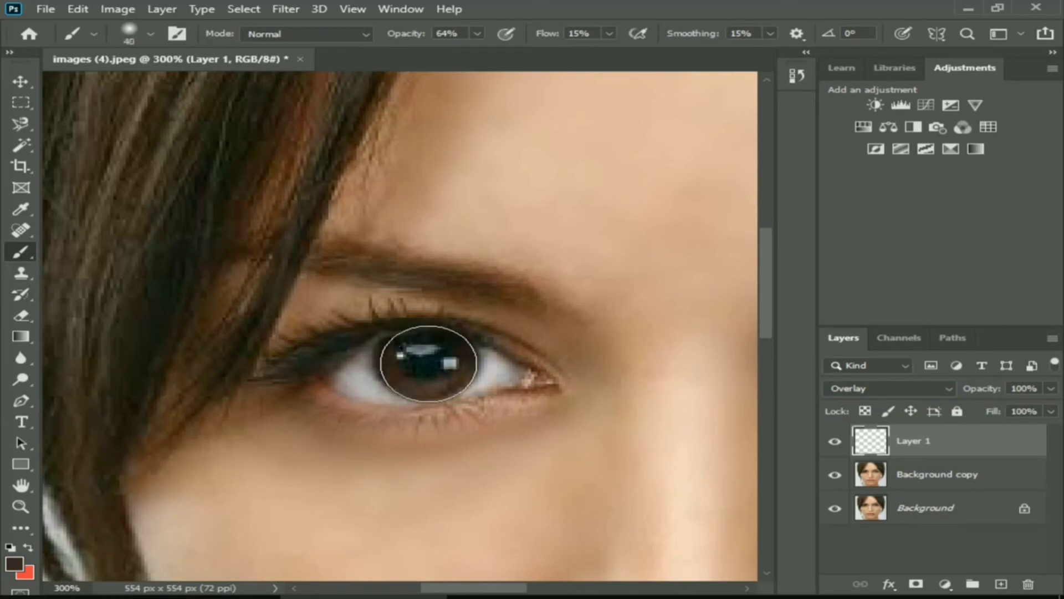
{"action": "mouse_move", "coordinate": [507, 367]}
{"action": "left_mouse_down"}
{"action": "mouse_move", "coordinate": [483, 367]}
{"action": "mouse_move", "coordinate": [659, 327]}
{"action": "left_mouse_up"}
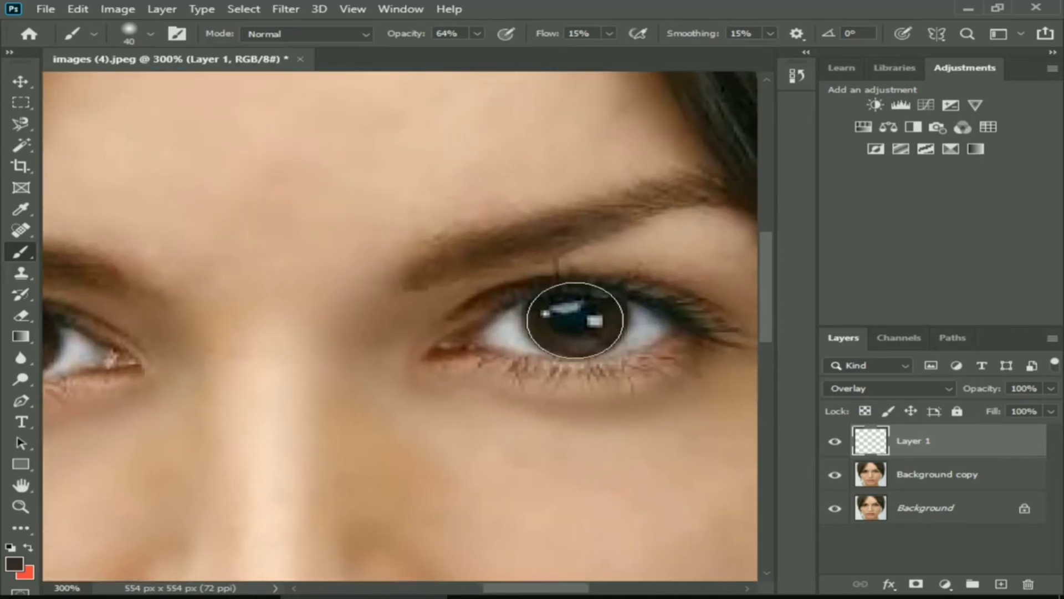
Sample brown from the image-right eyebrow and paint along the brow with a much smaller brush to darken it.
{"action": "left_click_drag", "start_coordinate": [686, 267], "coordinate": [658, 309]}
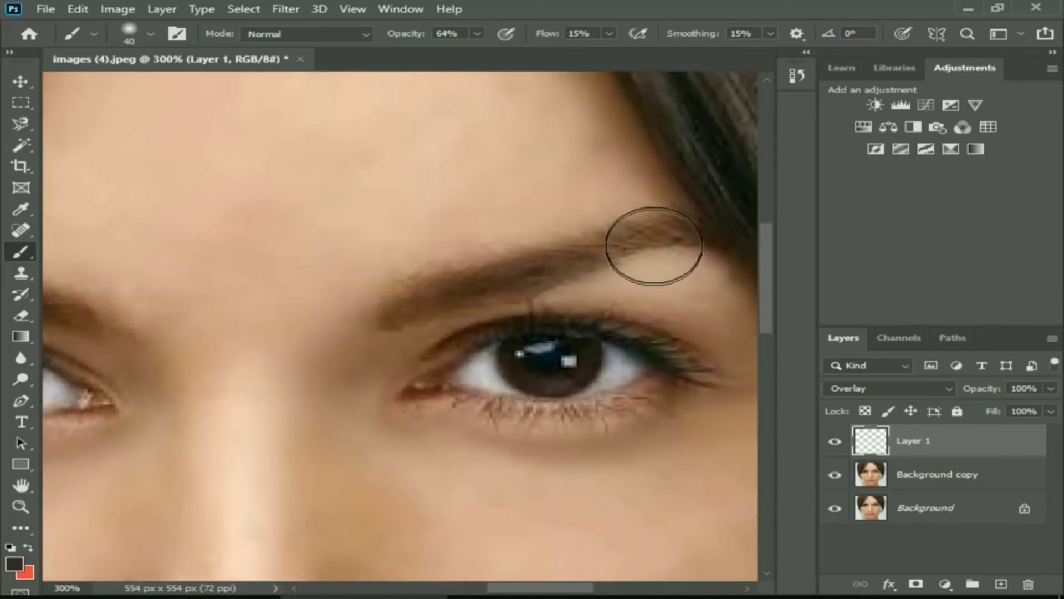
{"action": "left_click", "coordinate": [531, 250], "text": "alt"}
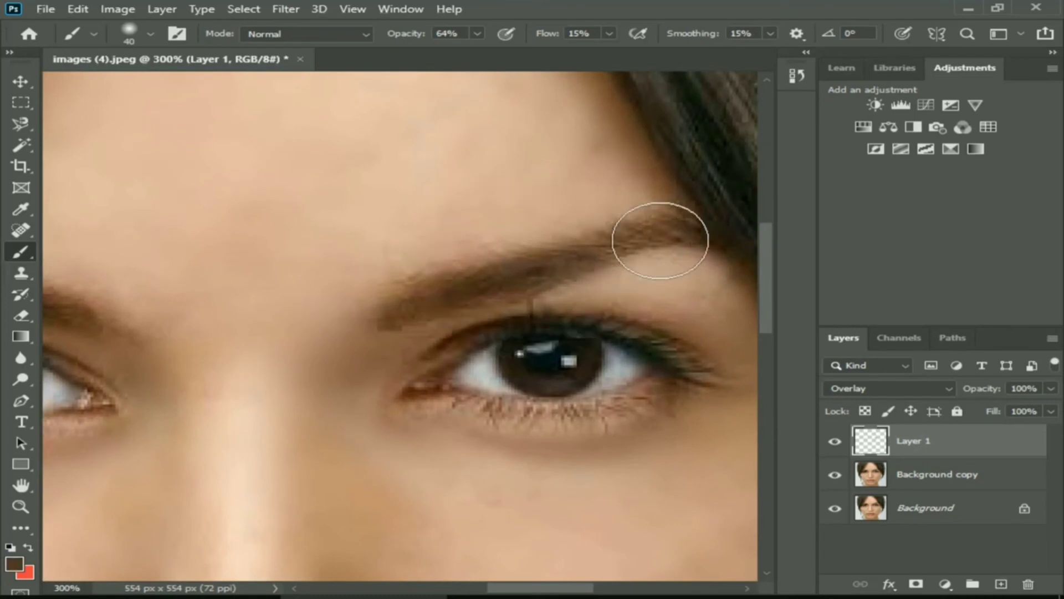
{"action": "key", "text": "bracketleft"}
{"action": "key", "text": "bracketleft"}
{"action": "key", "text": "bracketleft"}
{"action": "key", "text": "bracketleft"}
{"action": "key", "text": "bracketleft"}
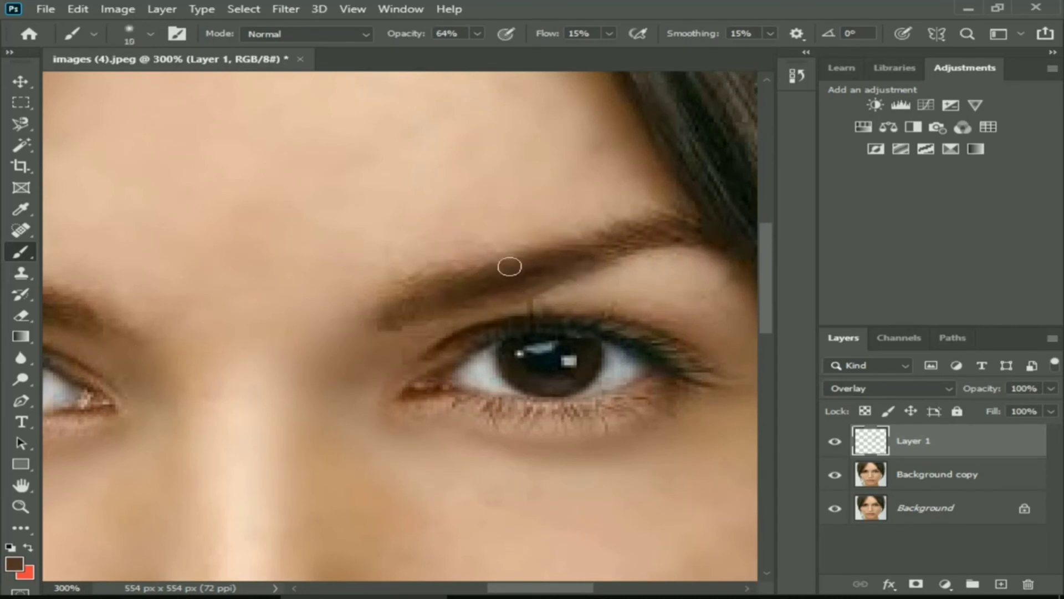
Darken the inner end of the image-right eyebrow and tint the lower lash lines of both eyes with a 20 px brush.
{"action": "key", "text": "p"}
{"action": "key", "text": "v"}
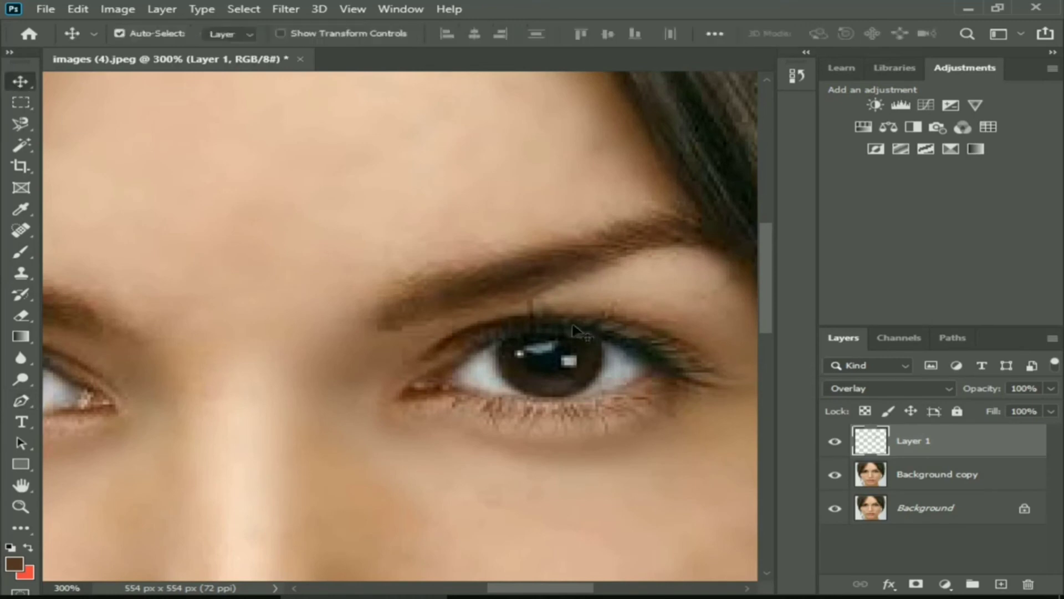
{"action": "left_click", "coordinate": [20, 251]}
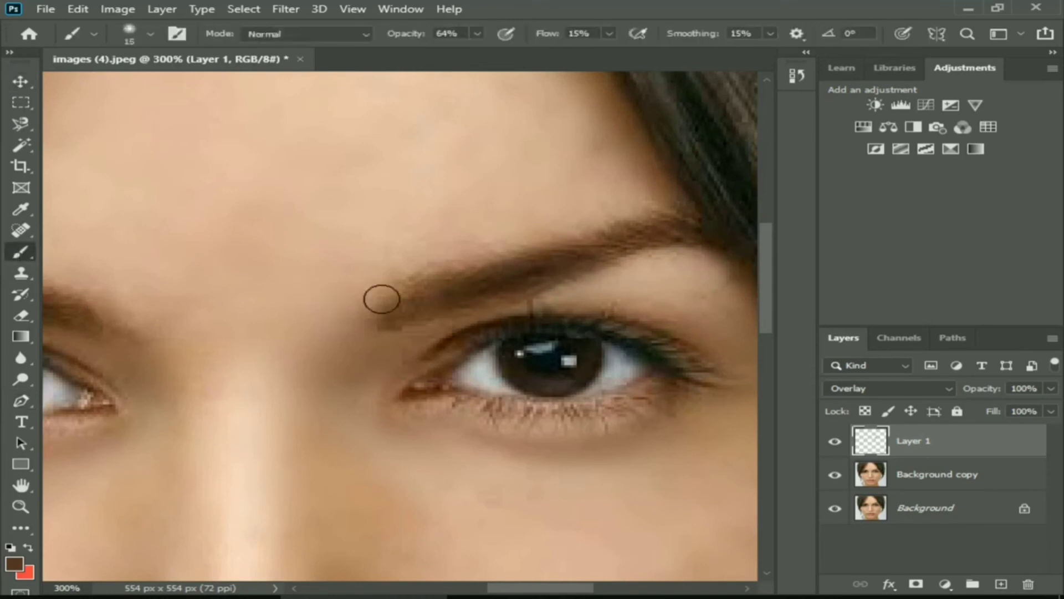
{"action": "key", "text": "bracketright"}
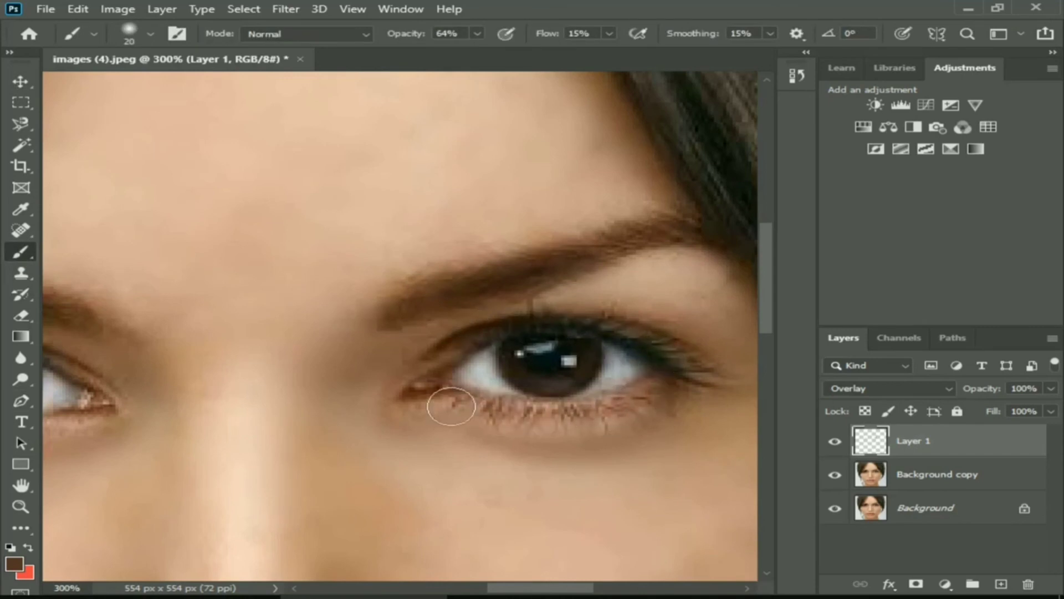
{"action": "left_click_drag", "start_coordinate": [433, 398], "coordinate": [745, 439]}
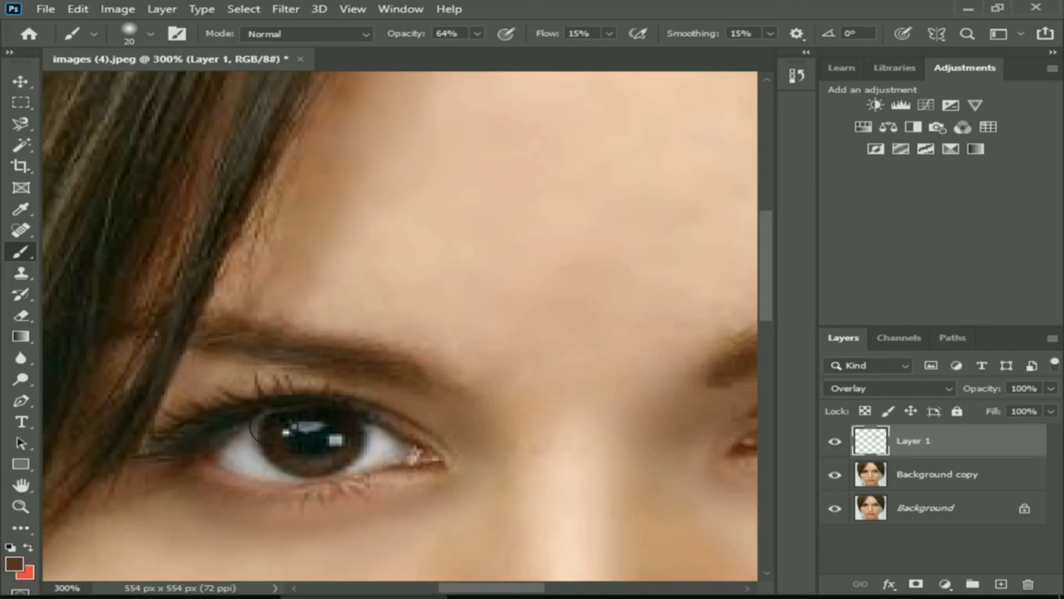
Sample red from the inner lip and paint over the lower lip with a 35 px brush.
{"action": "left_click_drag", "start_coordinate": [346, 576], "coordinate": [325, 137]}
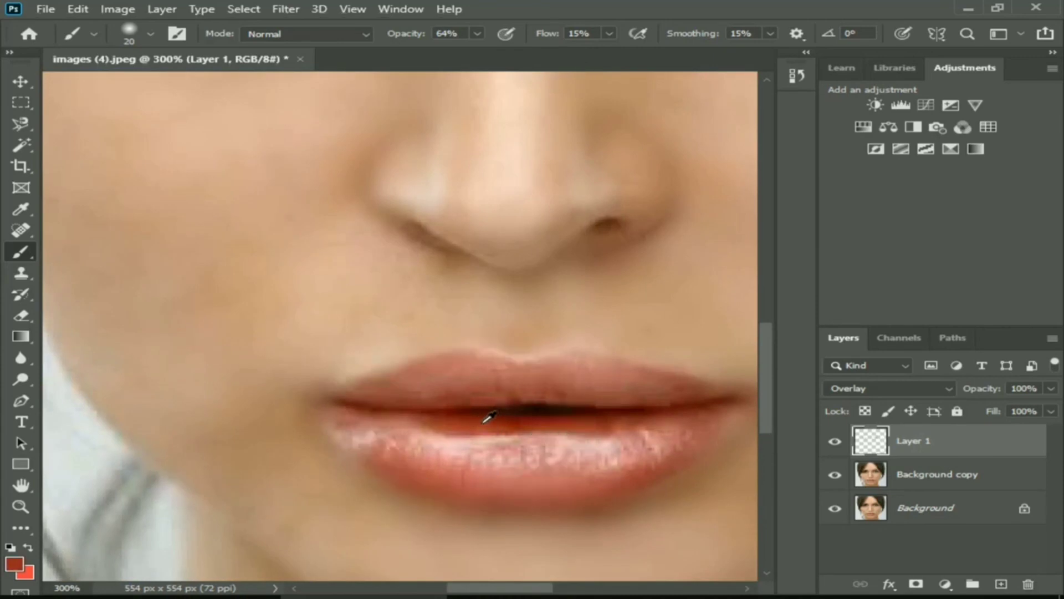
{"action": "key", "text": "bracketright"}
{"action": "key", "text": "bracketright"}
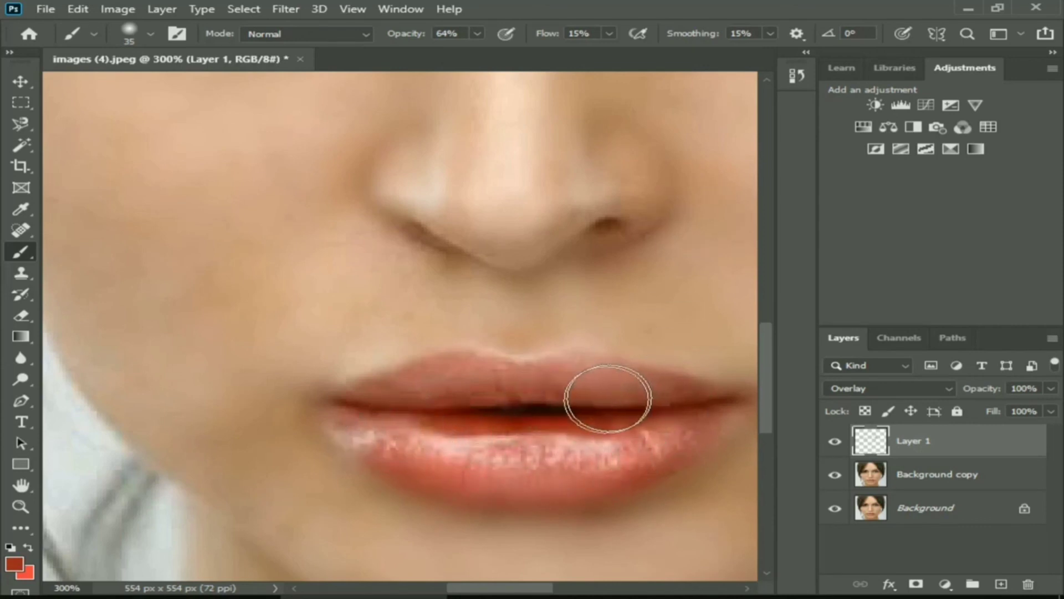
Paint the upper lip red with a 20 to 30 px brush and shade the nostrils brown with a 10 px brush.
{"action": "key", "text": "bracketleft"}
{"action": "key", "text": "bracketleft"}
{"action": "key", "text": "bracketleft"}
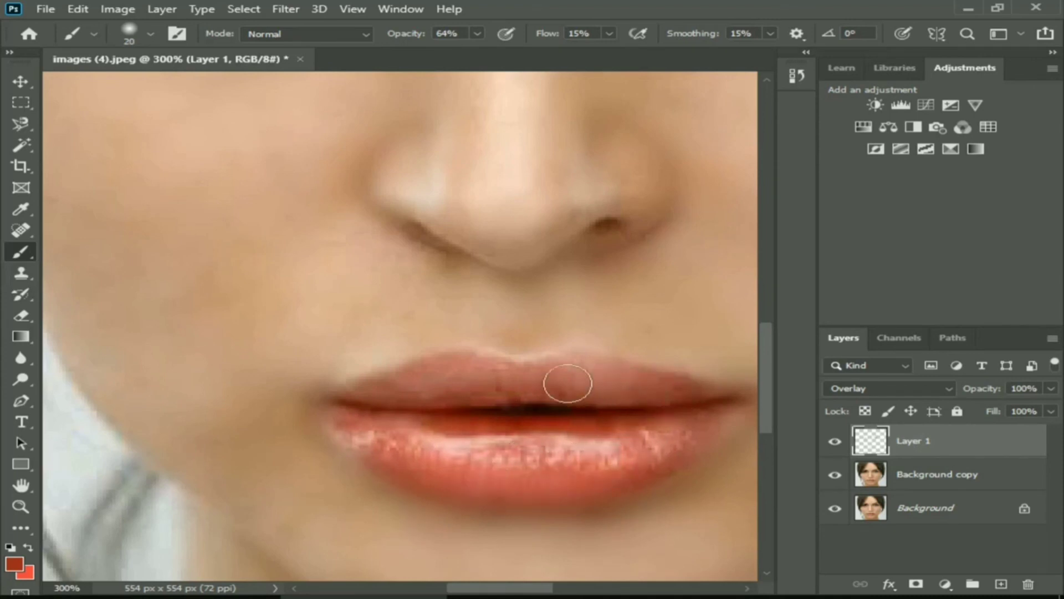
{"action": "key", "text": "bracketright"}
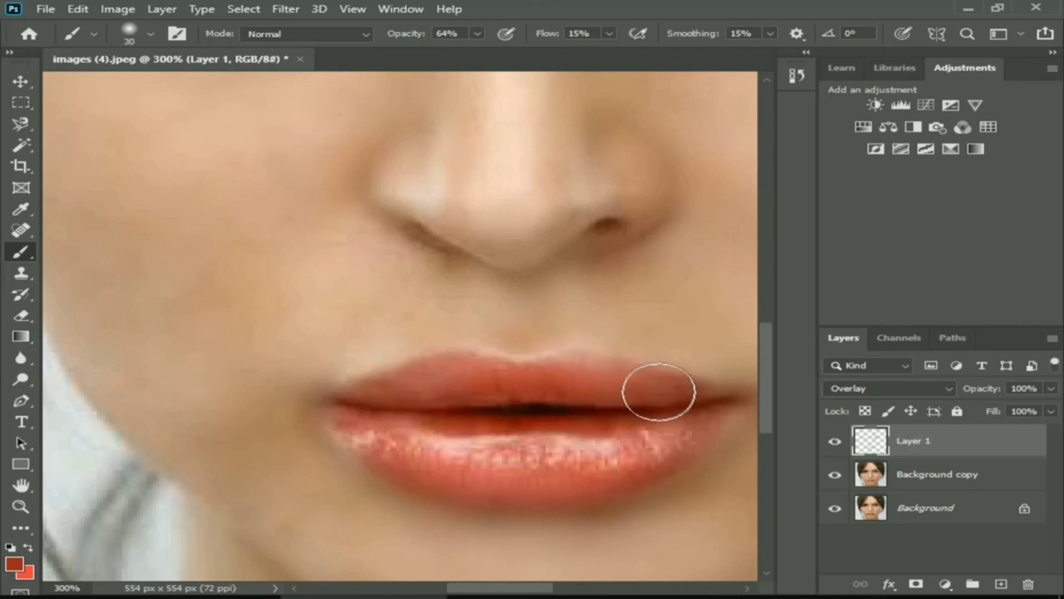
{"action": "key", "text": "bracketleft"}
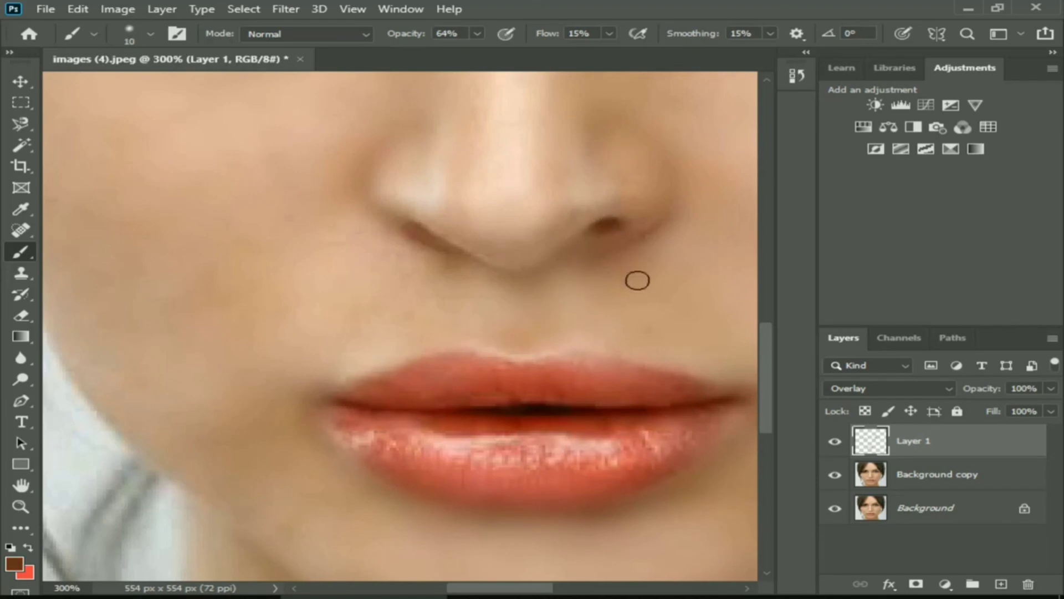
Inspect the retouched face and compare the portrait with Layer 1 hidden and shown.
{"action": "scroll", "coordinate": [597, 271], "scroll_direction": "up", "scroll_amount": 5}
{"action": "left_click_drag", "start_coordinate": [563, 319], "coordinate": [405, 204]}
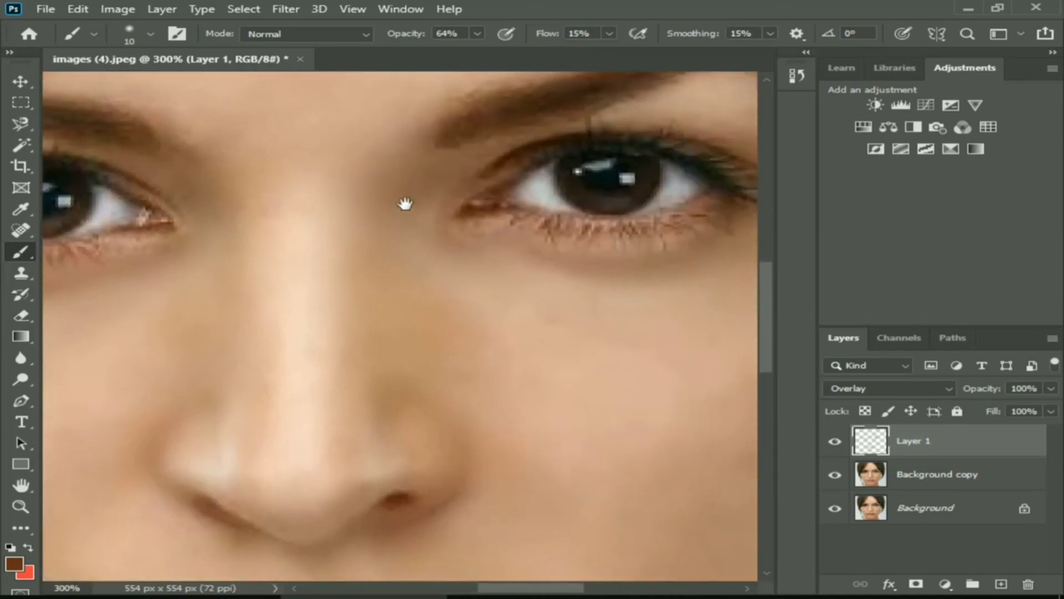
{"action": "scroll", "coordinate": [406, 204], "scroll_direction": "down", "scroll_amount": 5}
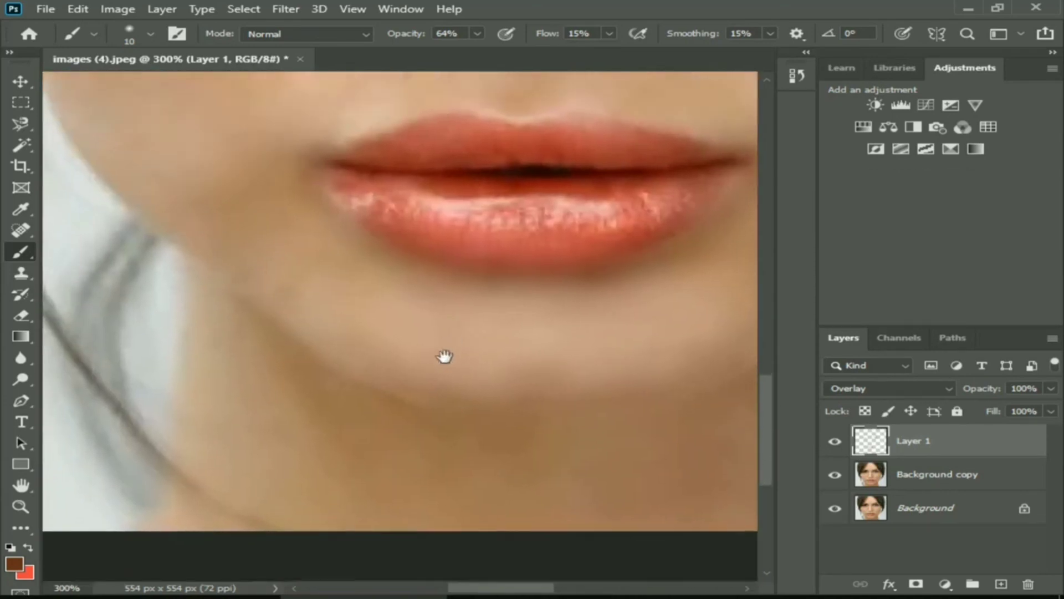
{"action": "left_click_drag", "start_coordinate": [444, 356], "coordinate": [468, 510]}
{"action": "scroll", "coordinate": [469, 510], "scroll_direction": "down", "scroll_amount": 2}
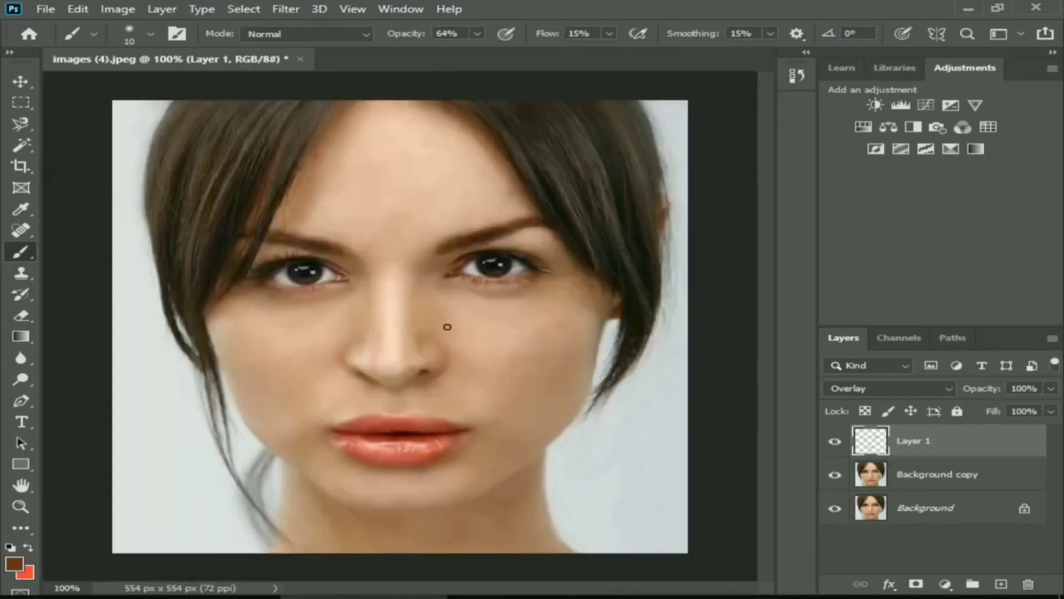
{"action": "scroll", "coordinate": [453, 330], "scroll_direction": "up", "scroll_amount": 1}
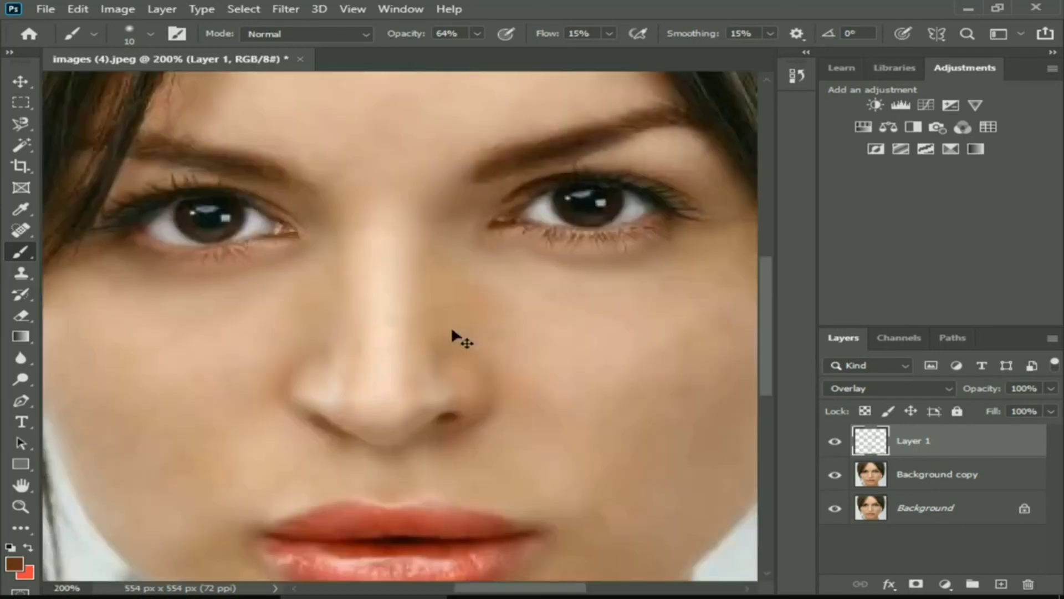
{"action": "scroll", "coordinate": [453, 335], "scroll_direction": "down", "scroll_amount": 1}
{"action": "left_click", "coordinate": [838, 443]}
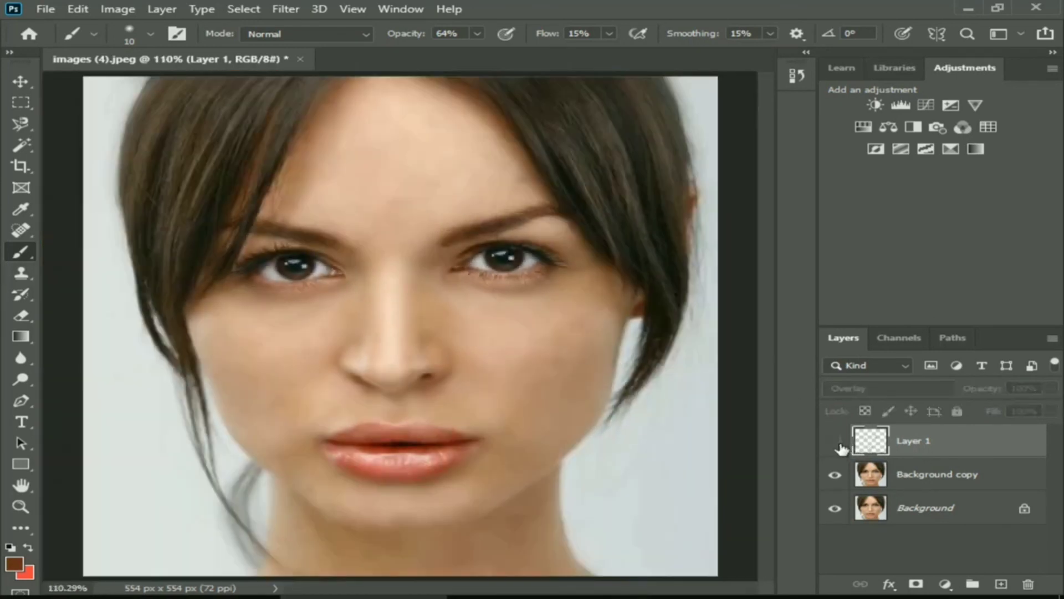
{"action": "left_click", "coordinate": [837, 444]}
{"action": "left_click", "coordinate": [838, 443]}
{"action": "left_click", "coordinate": [836, 443]}
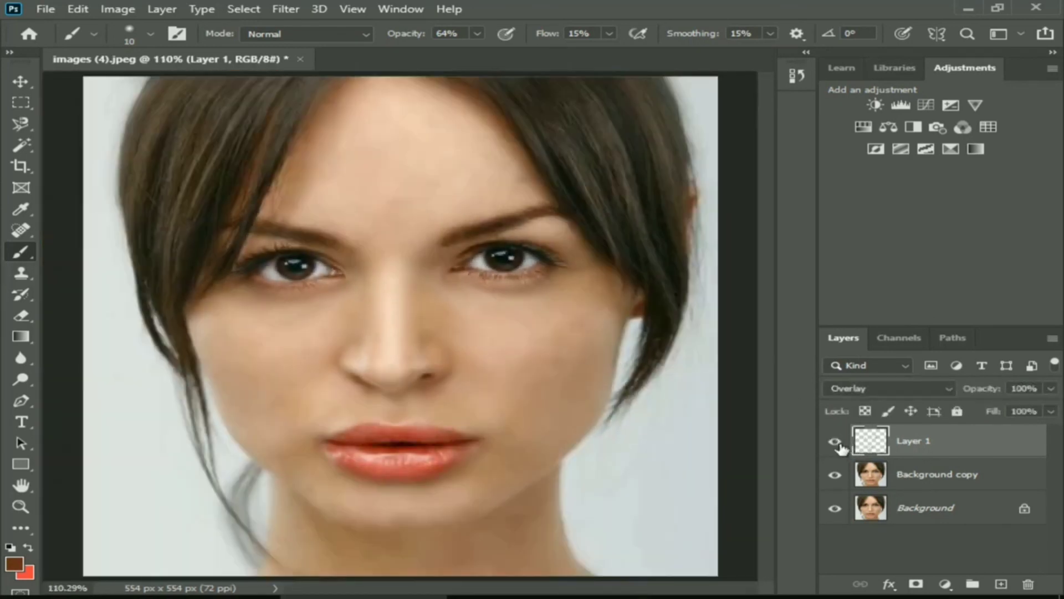
{"action": "left_click", "coordinate": [836, 443]}
{"action": "left_click", "coordinate": [836, 443]}
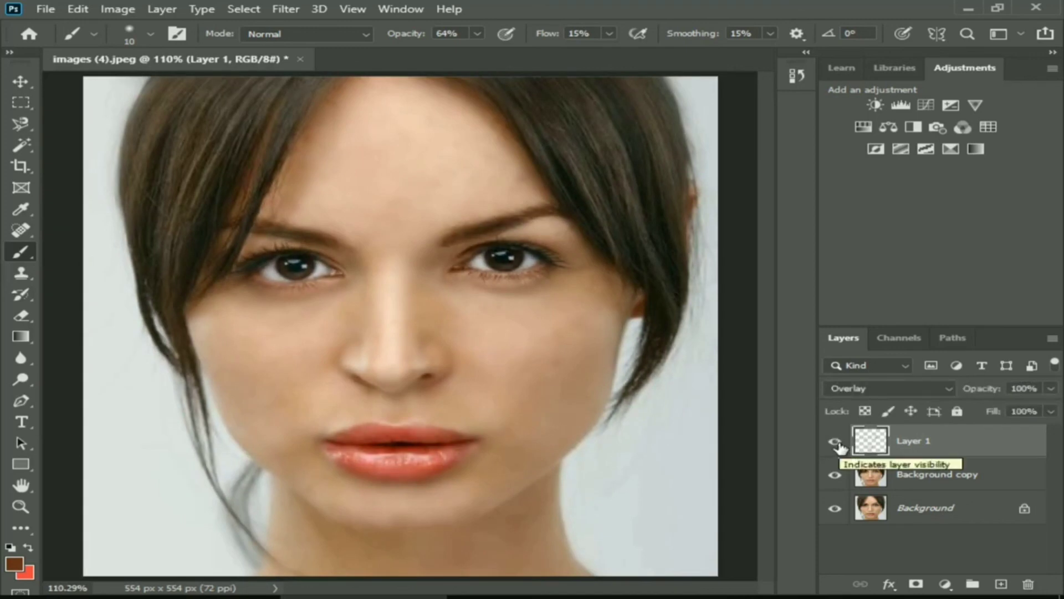